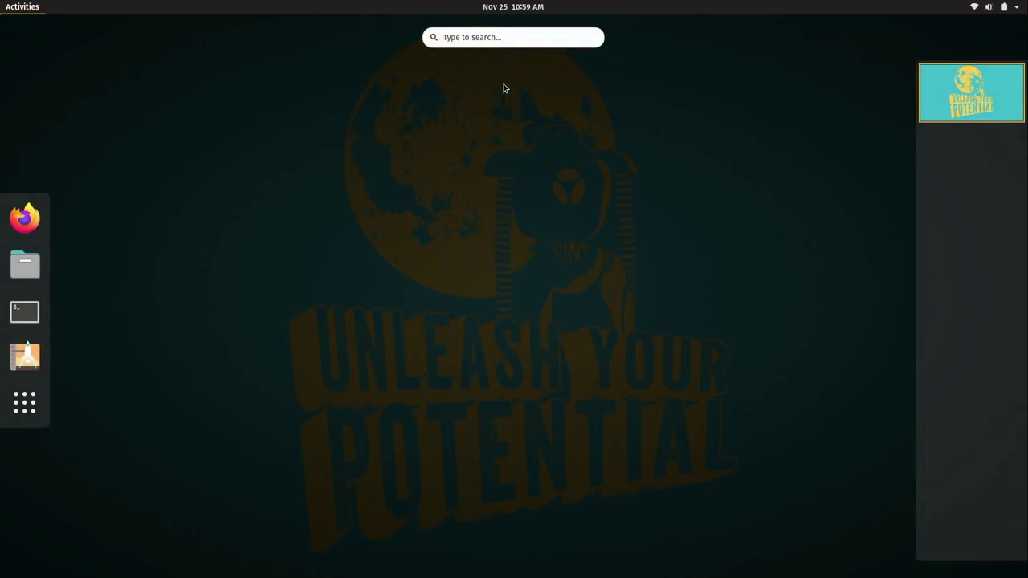
- Launch the Cheese camera app by searching 'cheese' in Activities
type("cheese")
left_click(505, 88)
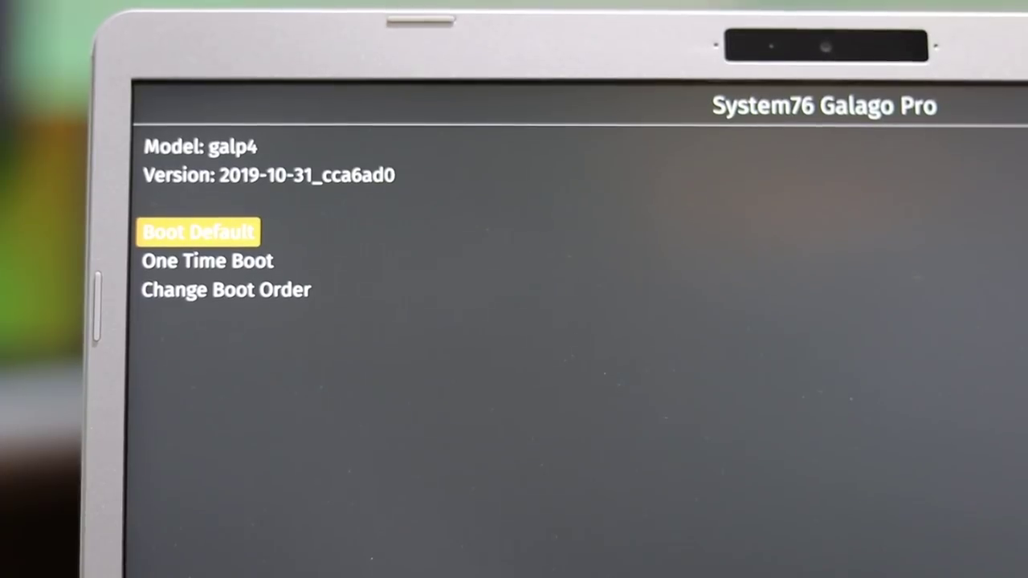
- Cycle through One Time Boot and Change Boot Order, then back to Boot Default
key("Down")
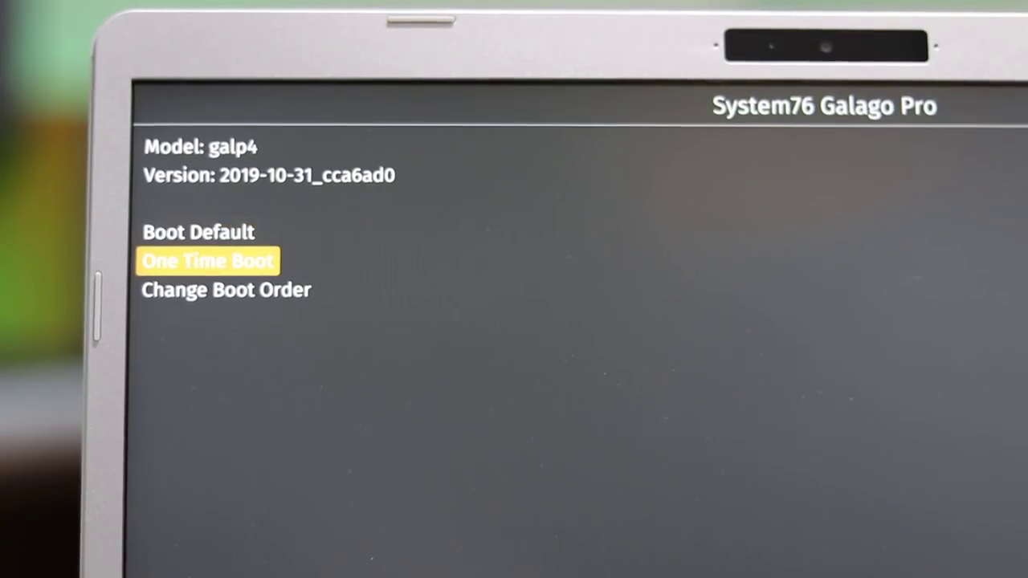
key("Down")
key("Down")
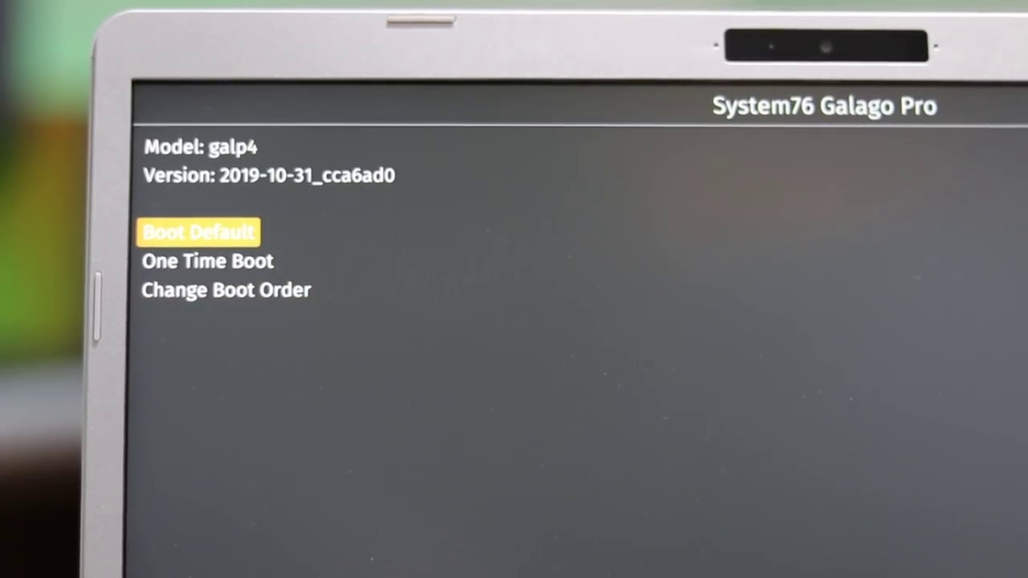
key("Down")
key("Down")
key("Down")
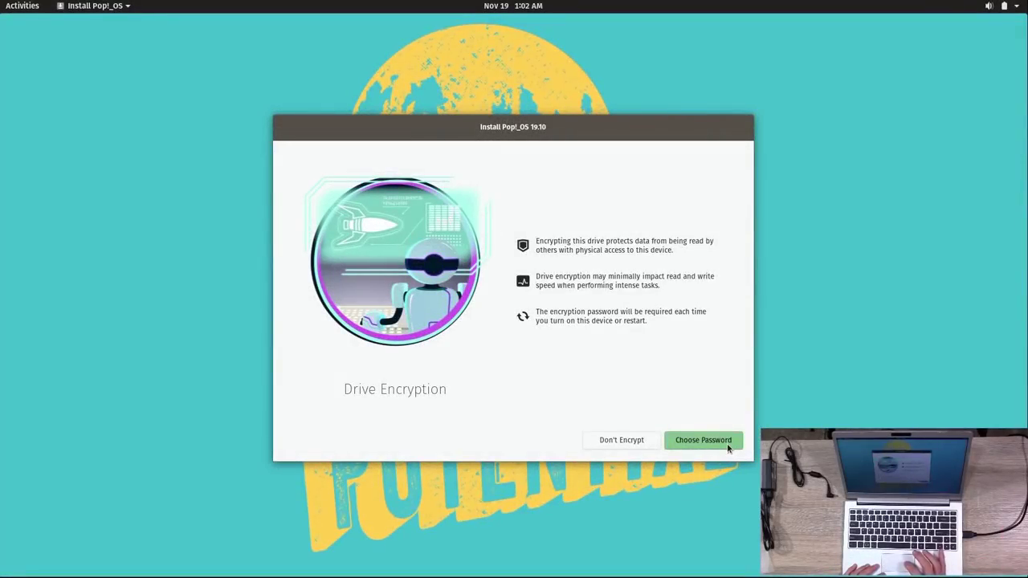
- Encrypt the drive with a password, then restart into first-time setup once installation finishes
left_click(727, 446)
type("••••••••")
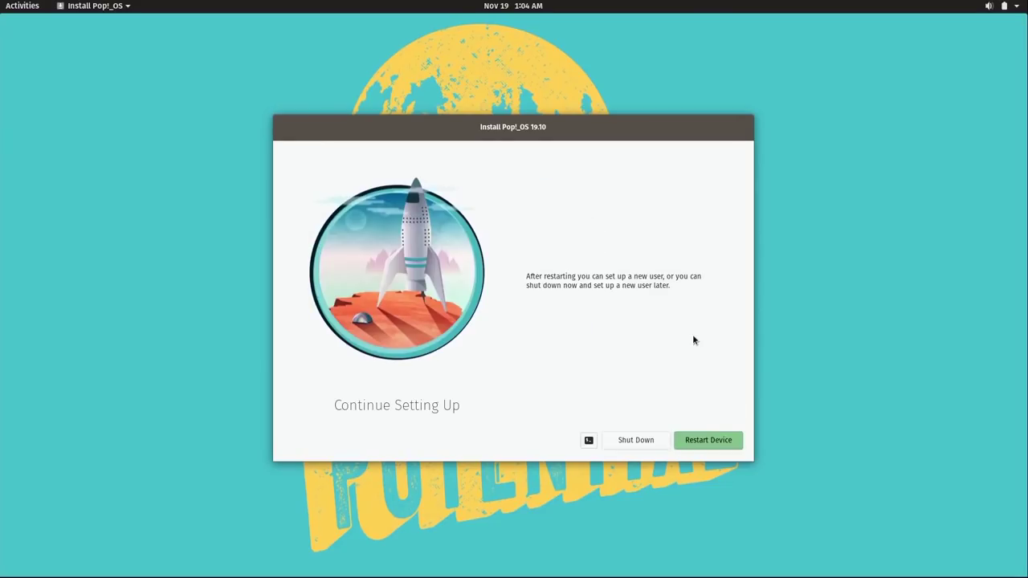
left_click(707, 440)
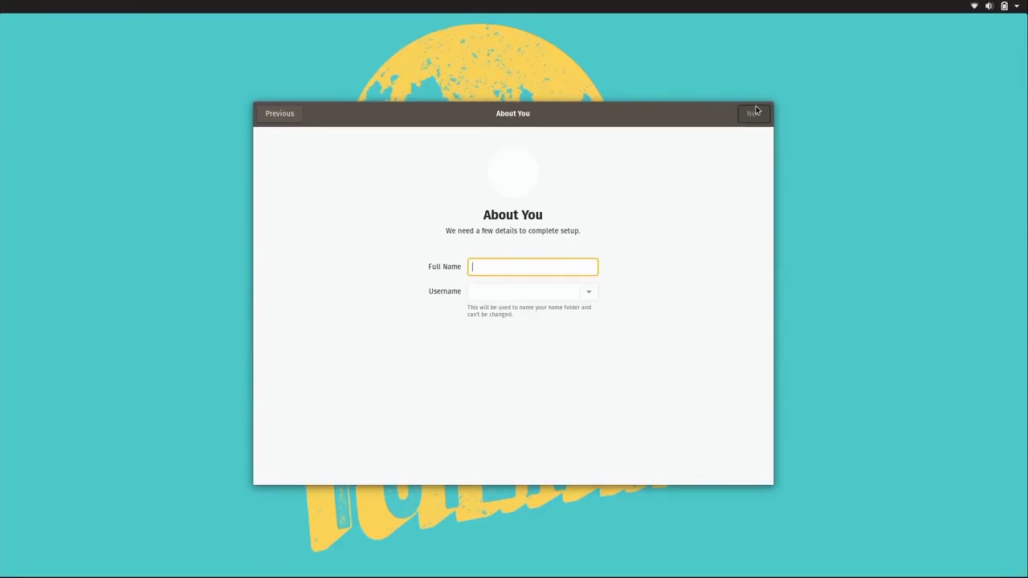
- Create the user account with the full name and a confirmed password
type("Jay")
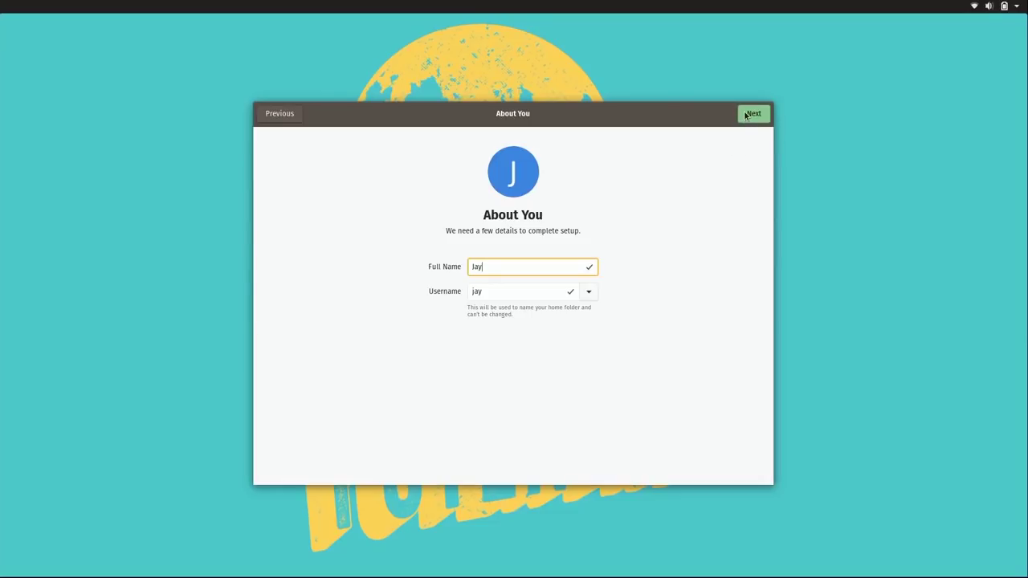
left_click(746, 116)
type("*********")
key("Tab")
type("*********")
left_click(747, 115)
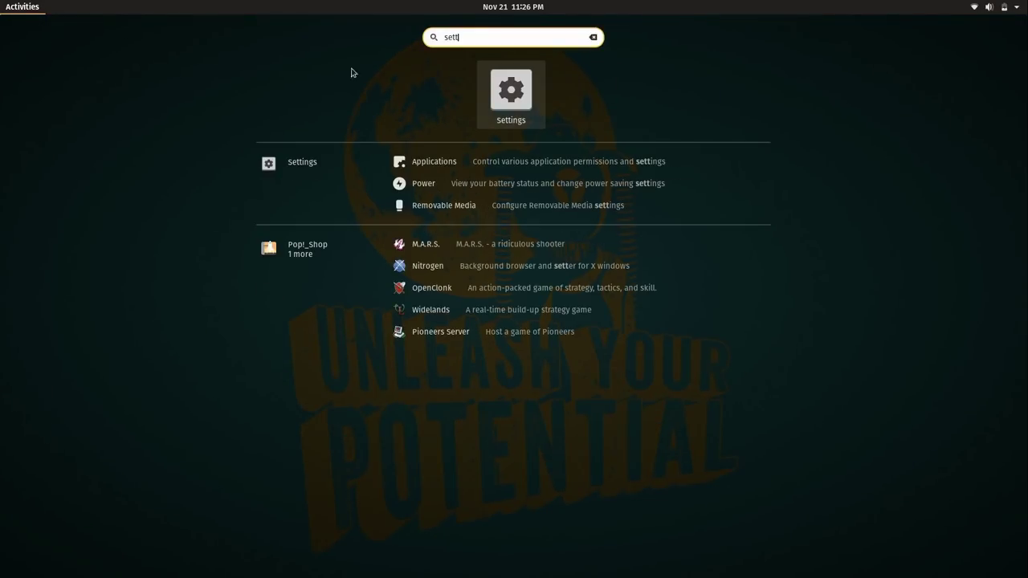
- Open Settings at Devices › Firmware, showing Galago Pro firmware 2019-10-31_cca6ad0
key("Return")
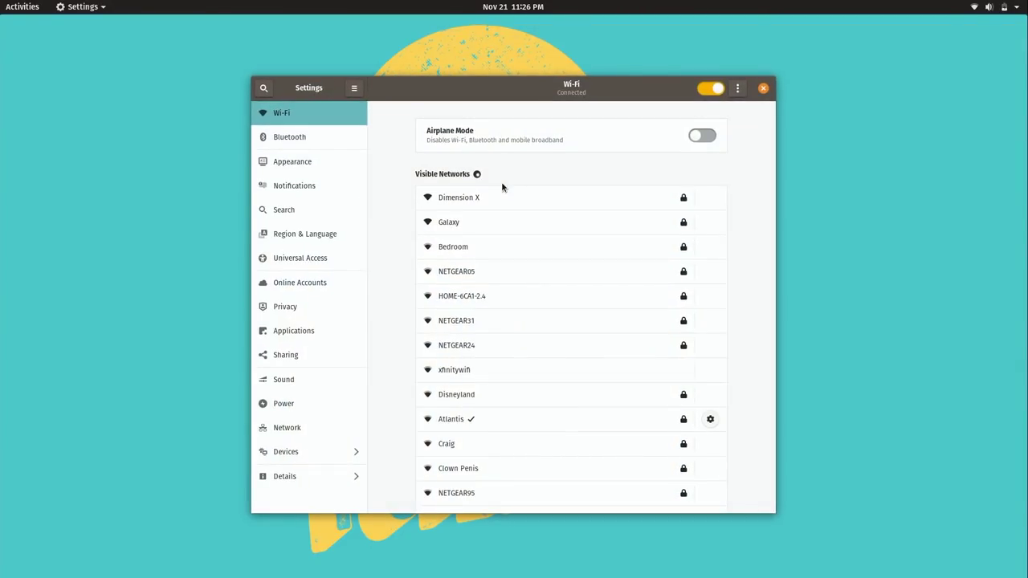
left_click(278, 456)
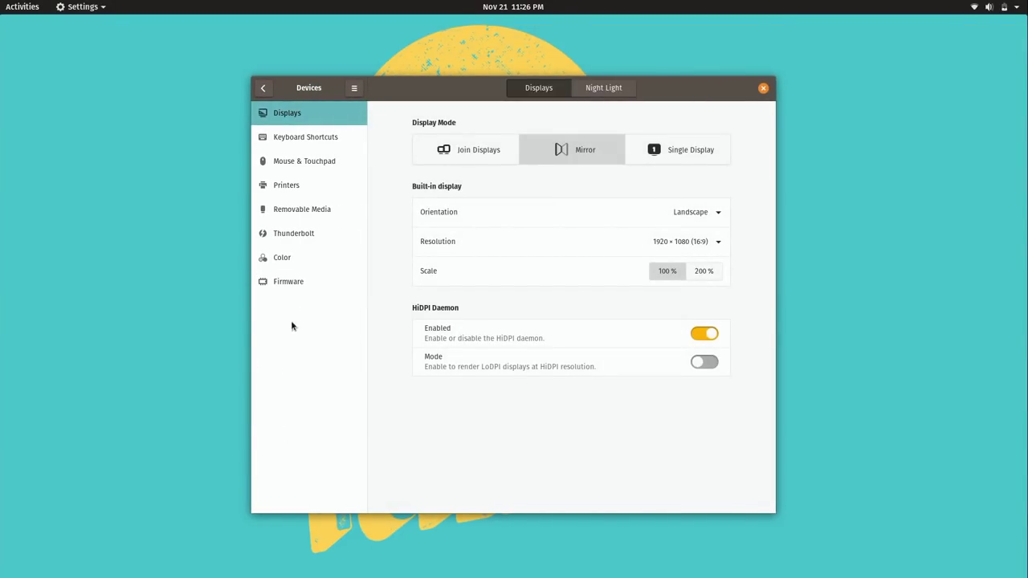
left_click(299, 282)
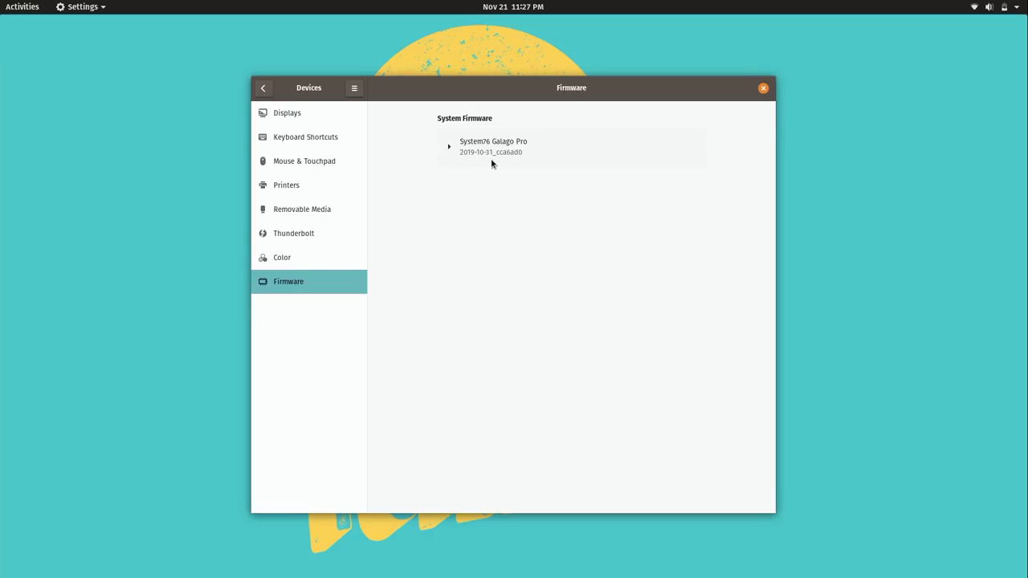
- Expand the System76 Galago Pro firmware row to reveal its changelog
left_click(447, 145)
- Return to the main settings list and open Details › About for the Pop!_OS 19.10 summary
left_click(262, 89)
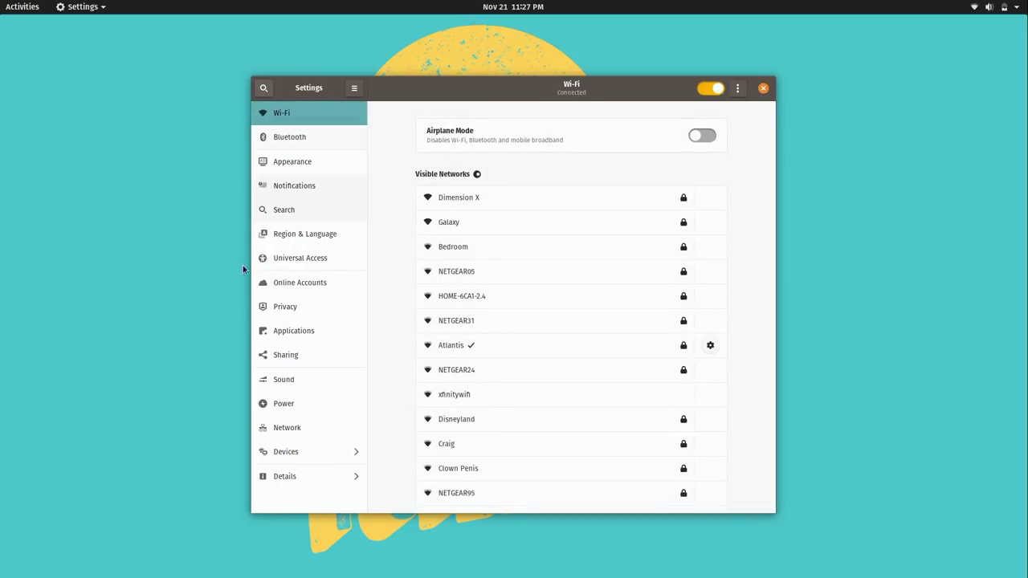
left_click(286, 477)
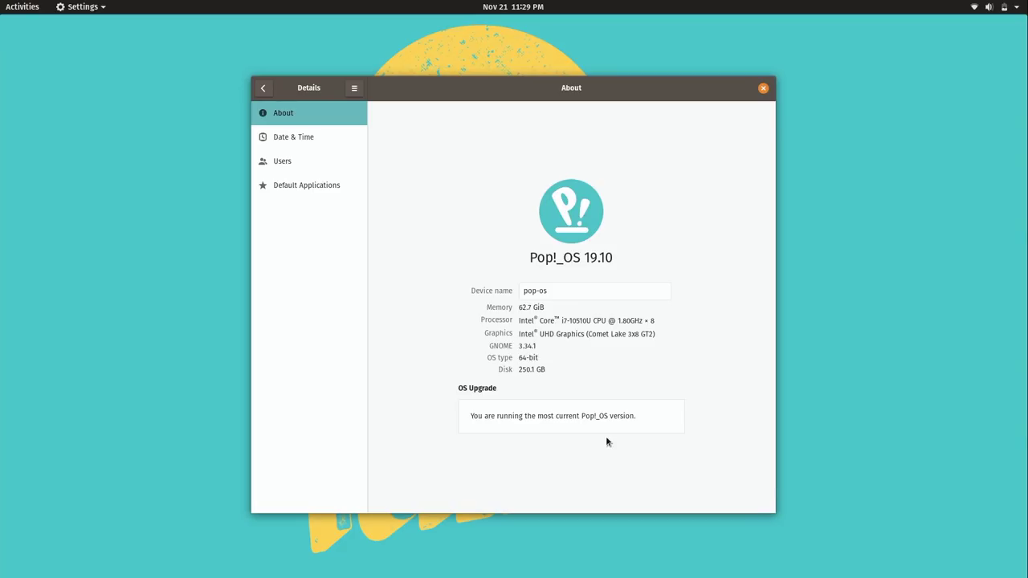
- Launch Pop!_Shop from the dock and show its Installed apps, all up to date
key("super")
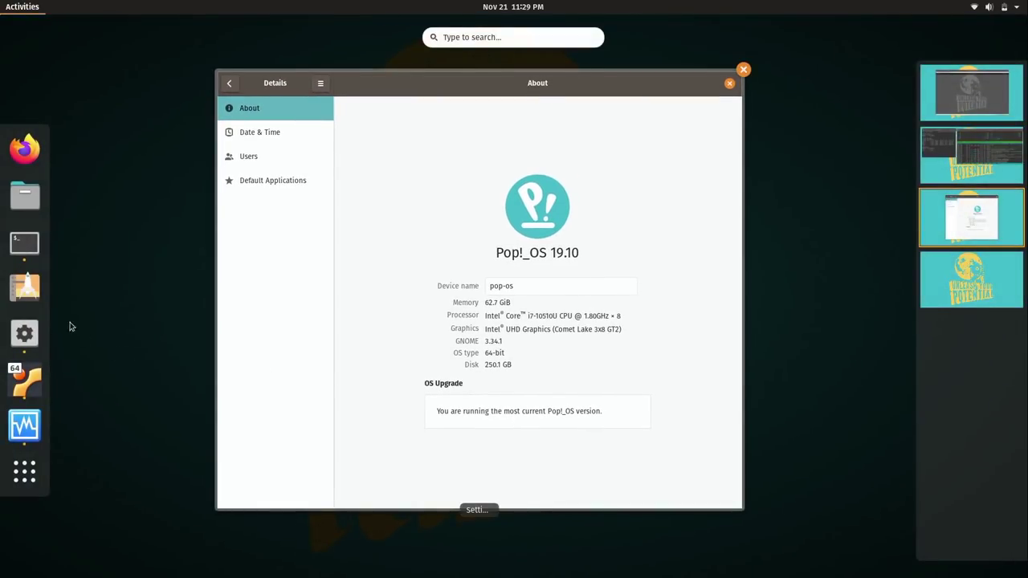
left_click(33, 287)
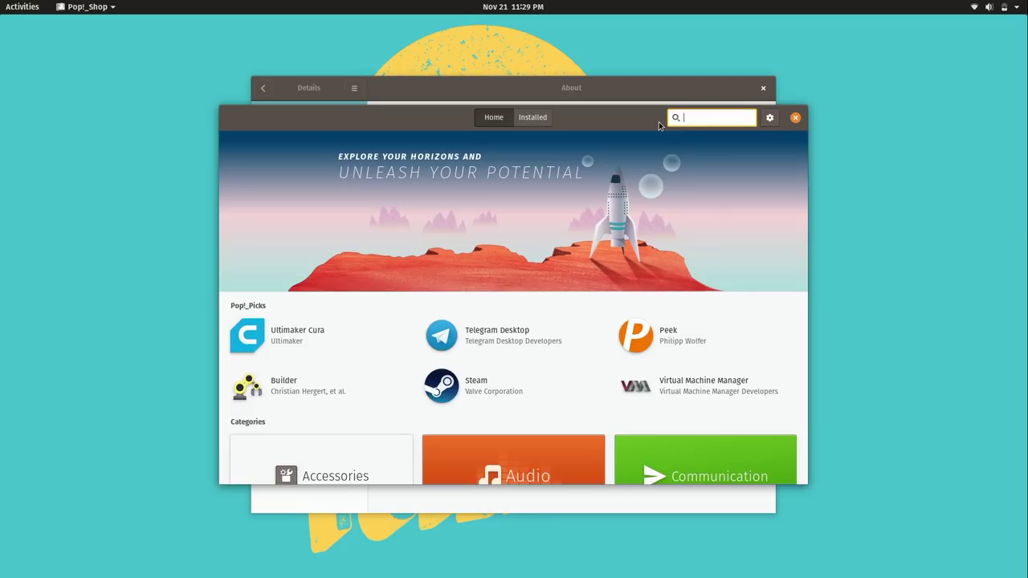
left_click(581, 126)
left_click(532, 119)
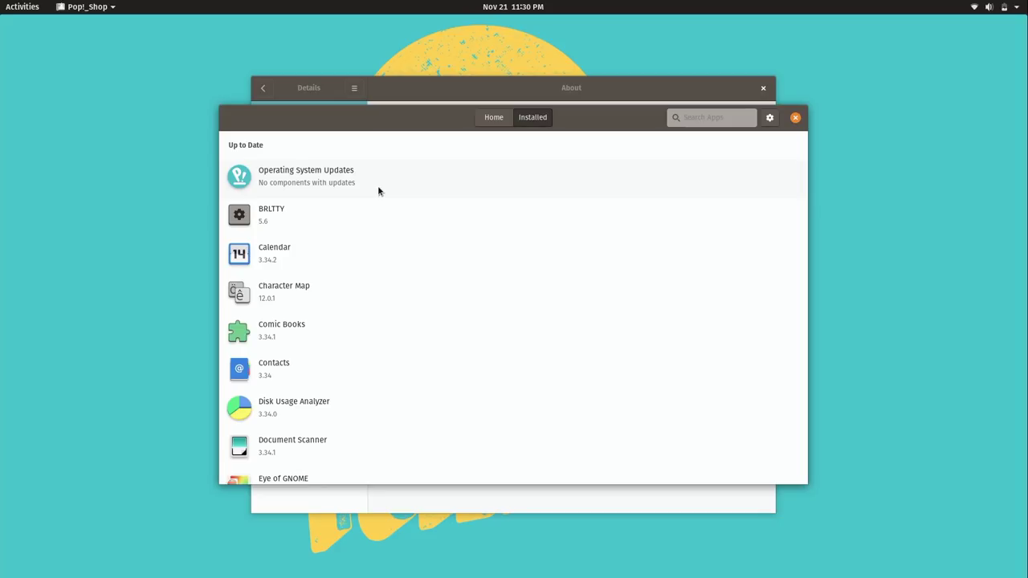
- Install Steam 1.0.0.59 from Pop!_Picks on the Home page, authenticating with the password
left_click(495, 119)
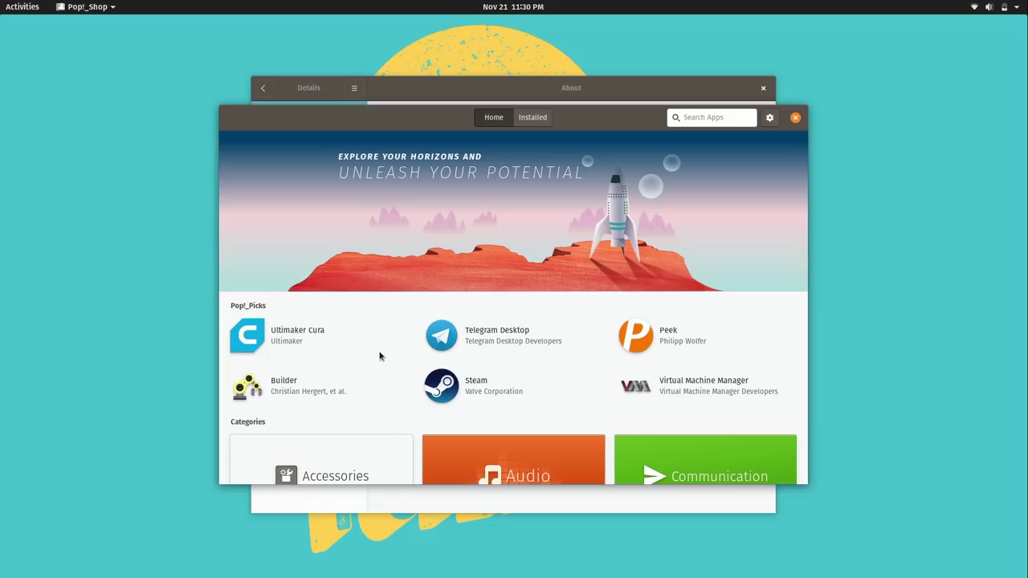
left_click(480, 388)
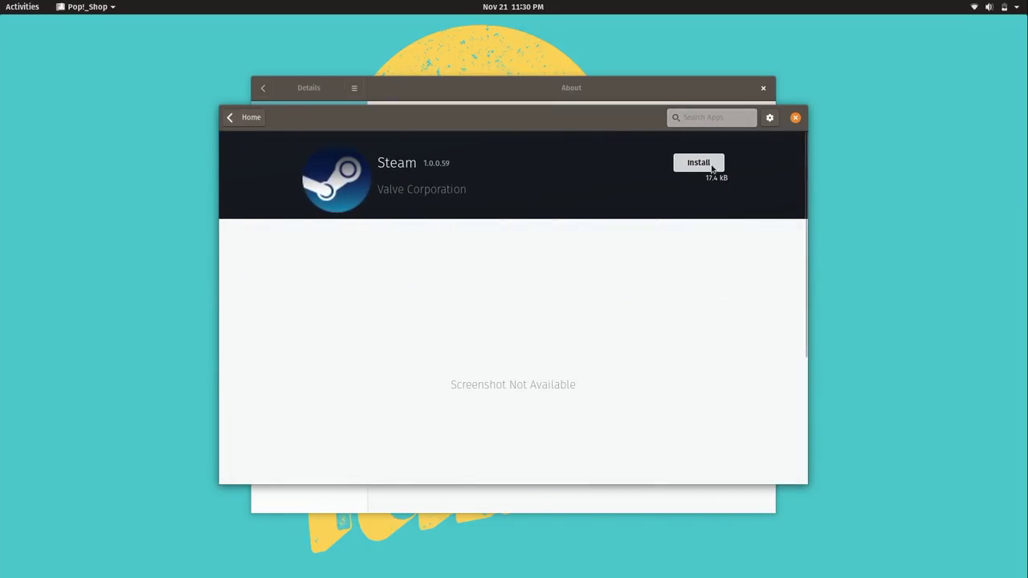
left_click(698, 163)
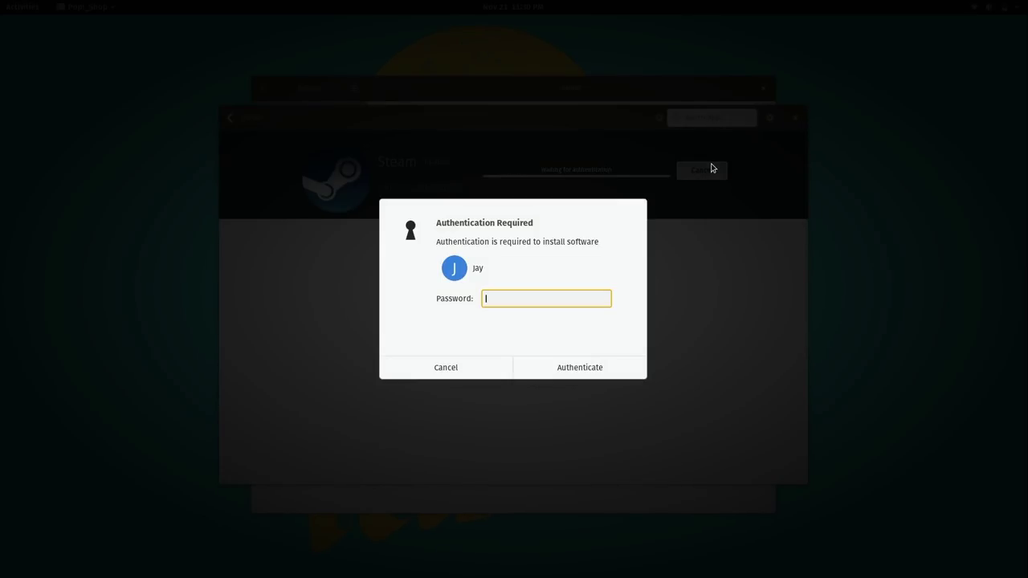
type("**********")
key("Return")
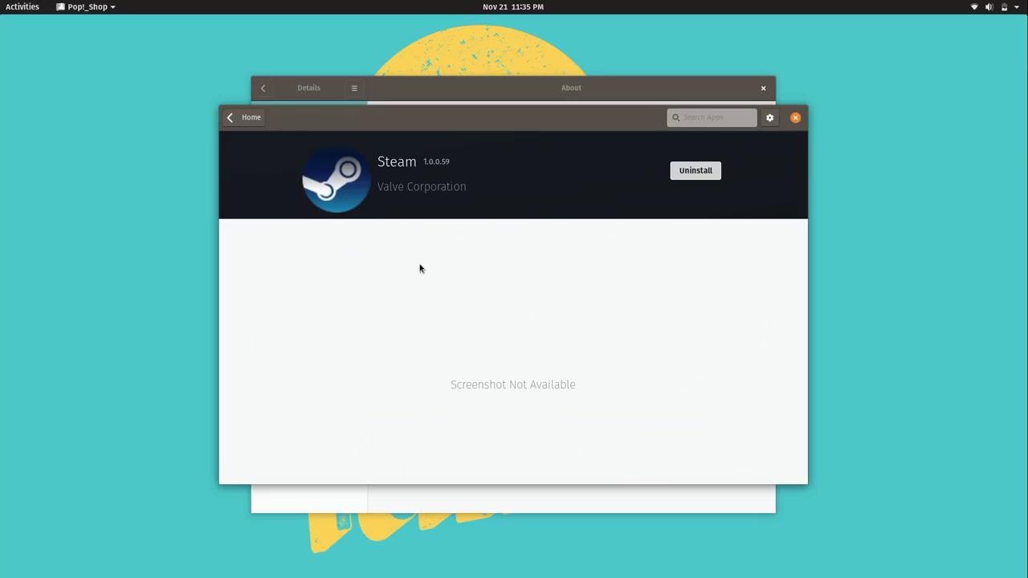
- Launch Steam from the Show Applications grid
left_click(11, 8)
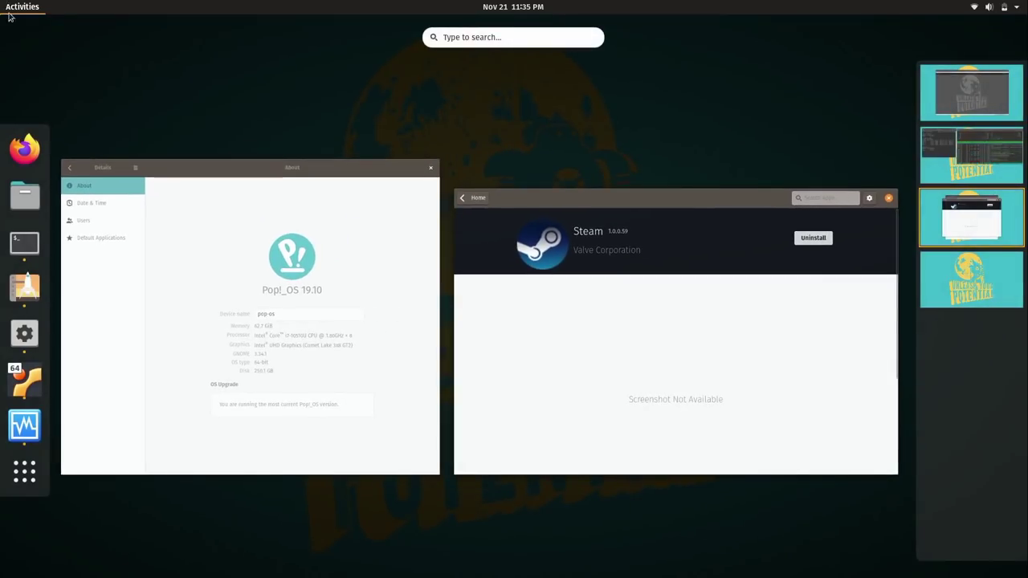
left_click(17, 474)
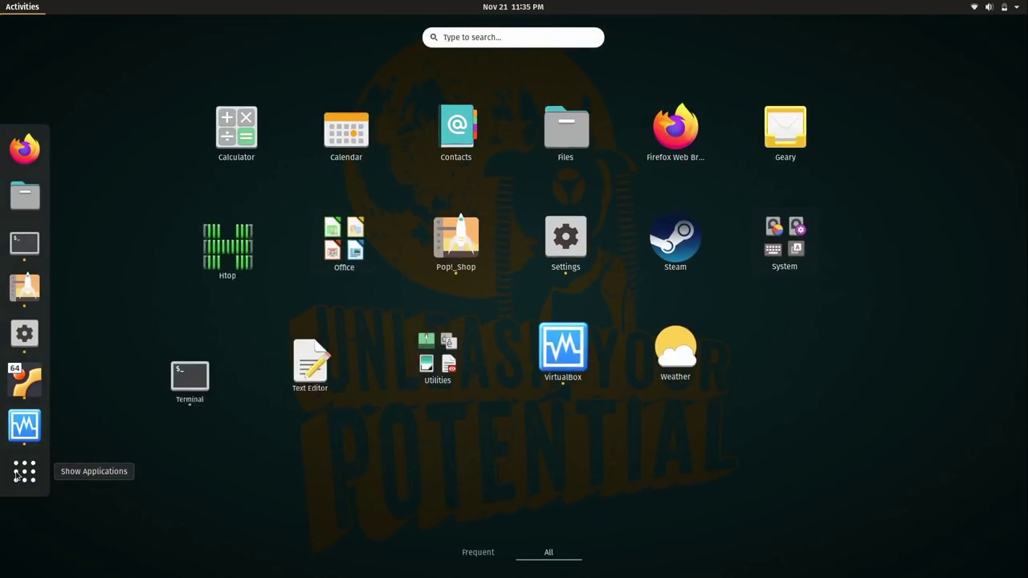
left_click(676, 241)
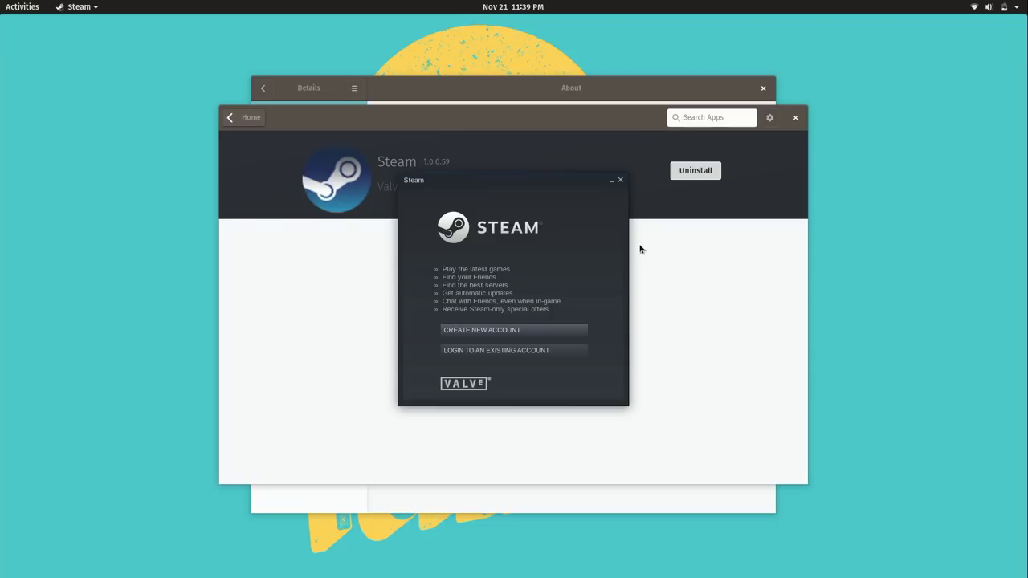
- Close the Steam account, Pop!_Shop and Settings windows, then open a new terminal with Ctrl+Alt+T
left_click(620, 180)
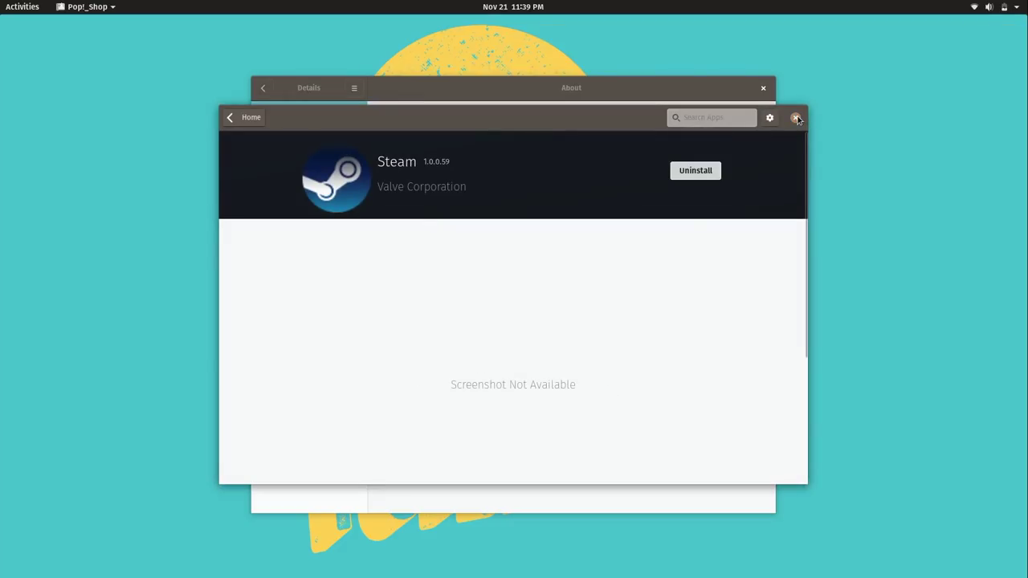
left_click(797, 119)
left_click(763, 88)
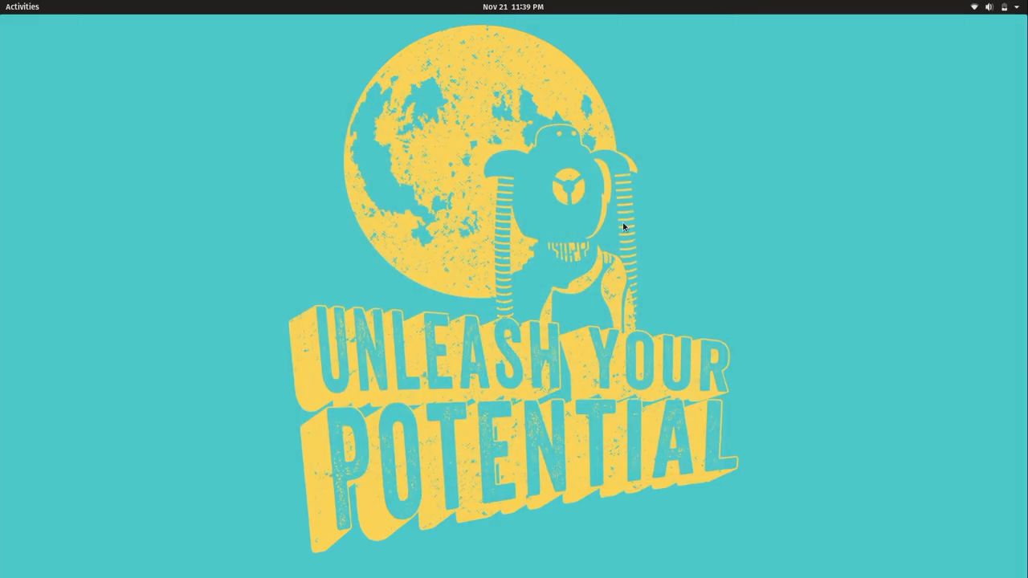
key("ctrl+alt+t")
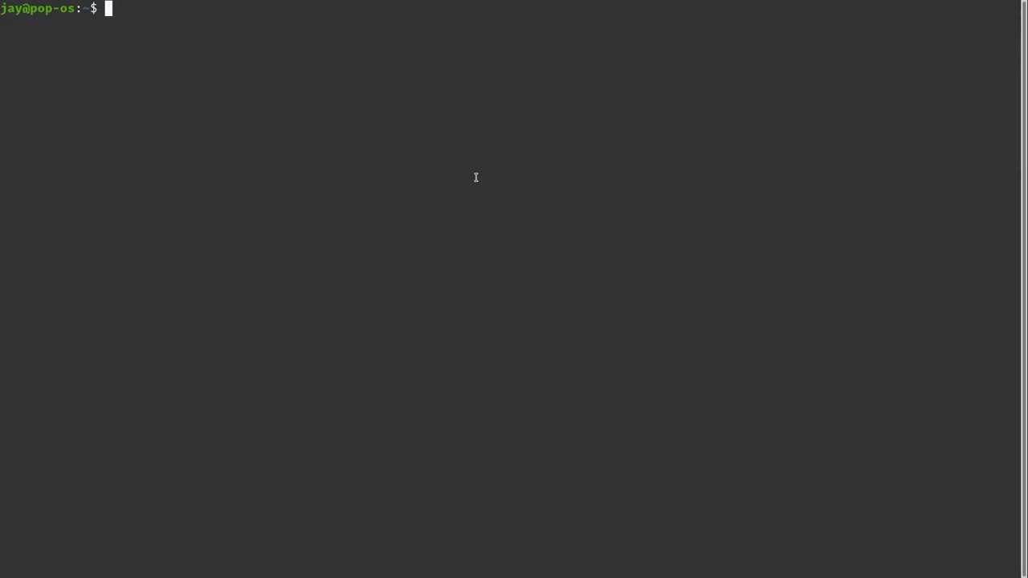
- List PCI devices with lspci and highlight Realtek RTL8111/8168/8411 Gigabit and Thunderbolt 3 entries
type("lspci")
key("Return")
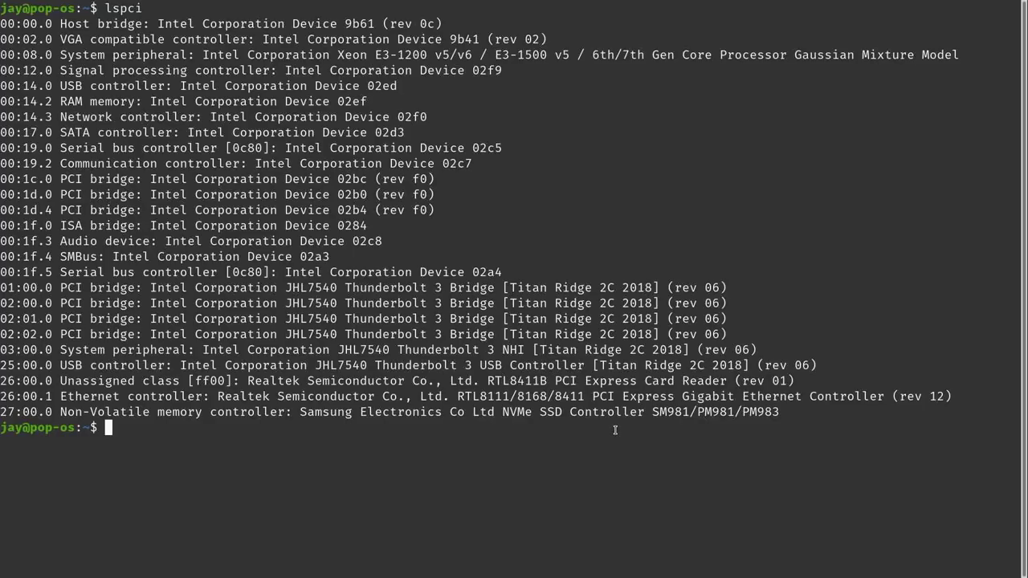
double_click(236, 395)
left_click_drag(458, 396, 585, 397)
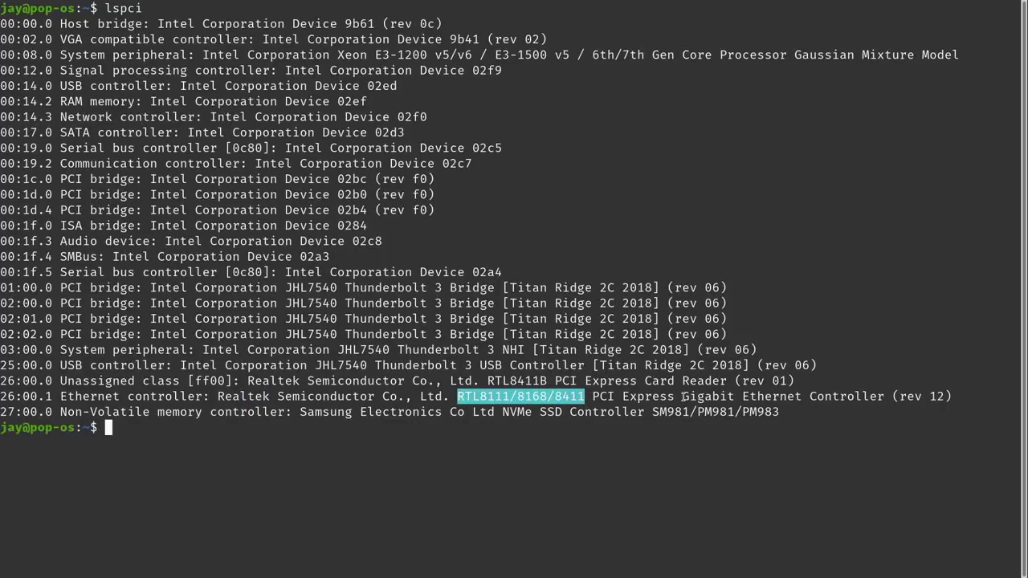
left_click_drag(684, 397, 732, 396)
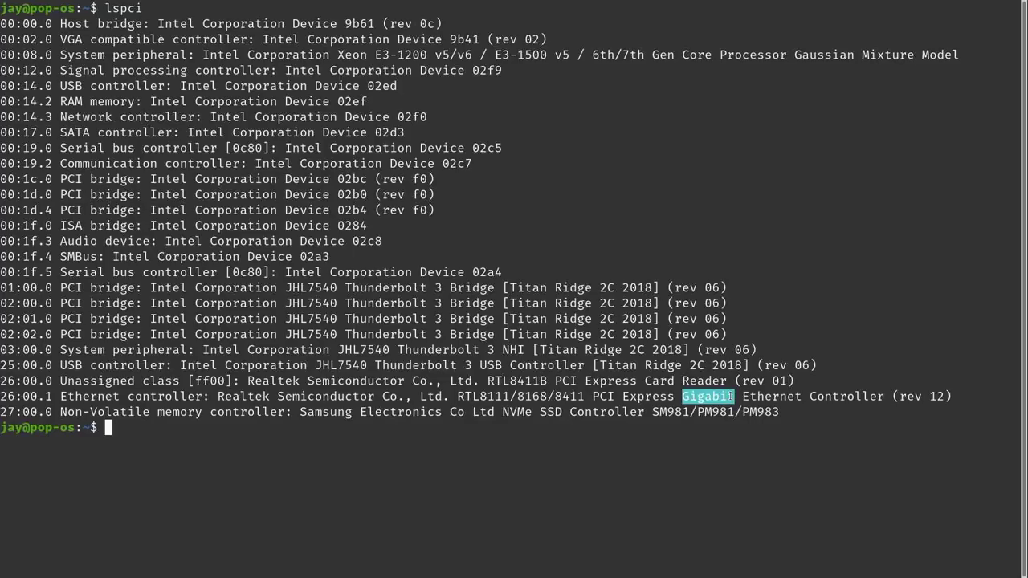
left_click_drag(374, 367, 472, 365)
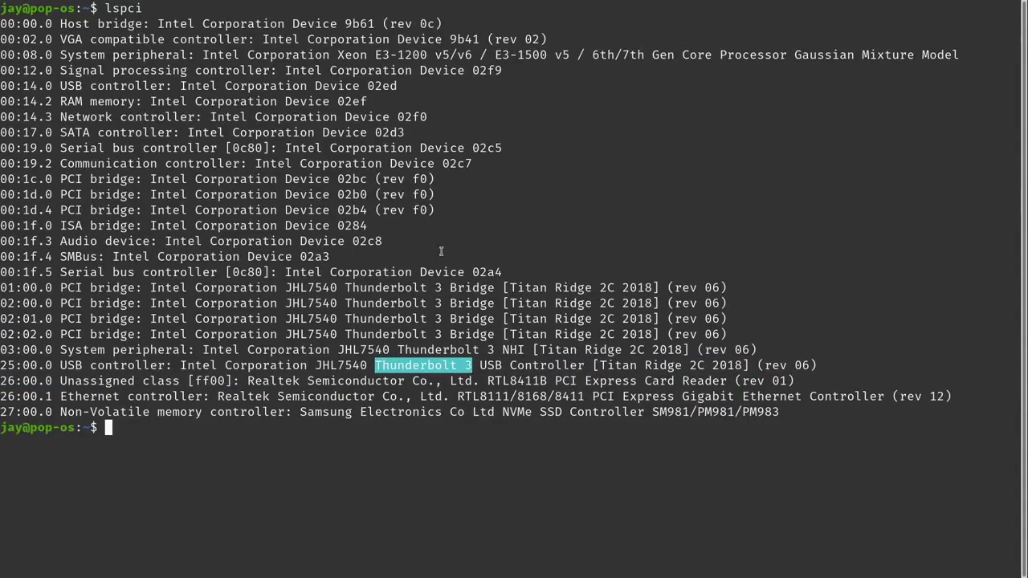
left_click_drag(204, 118, 430, 119)
- Clear the terminal, enlarge its text, and print CPU details with cat /proc/cpuinfo
key("ctrl+l")
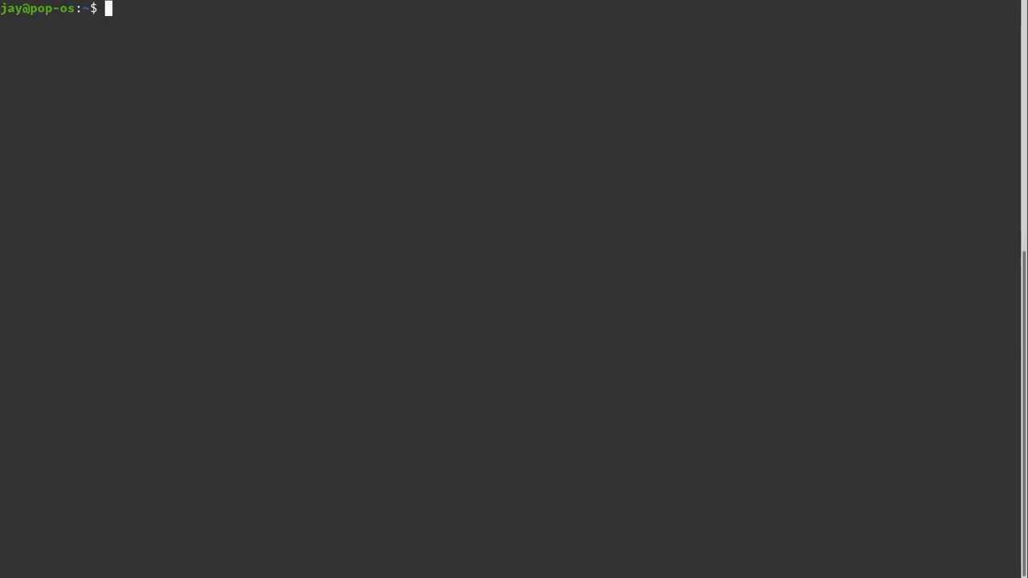
key("ctrl+plus")
key("ctrl+plus")
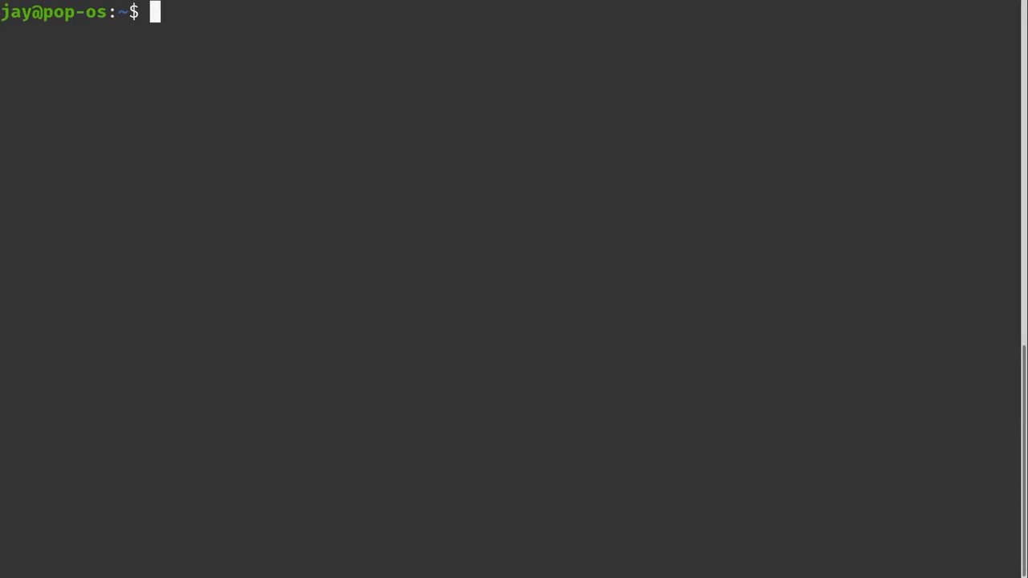
type("cat /")
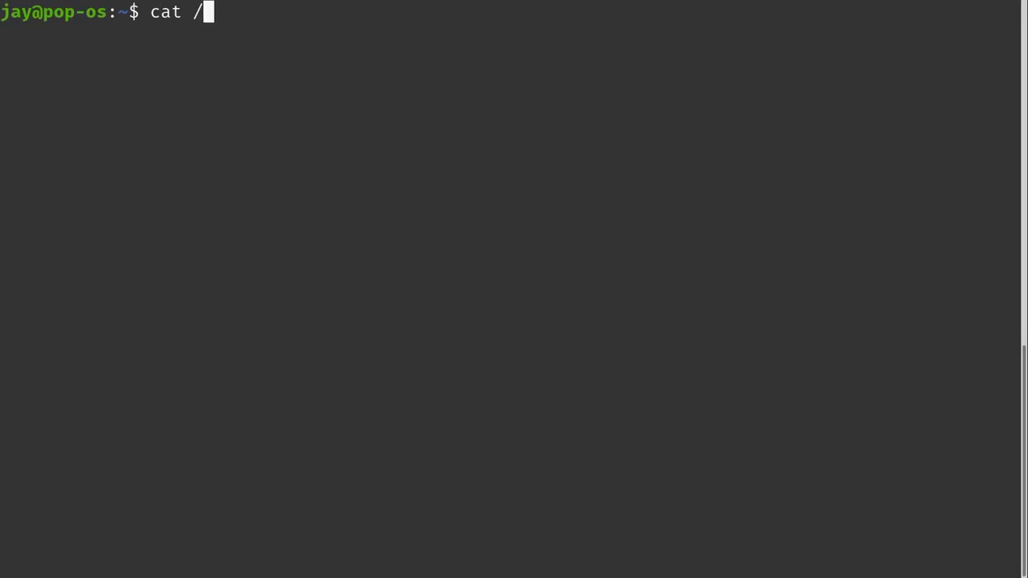
type("proc/cpuinfo")
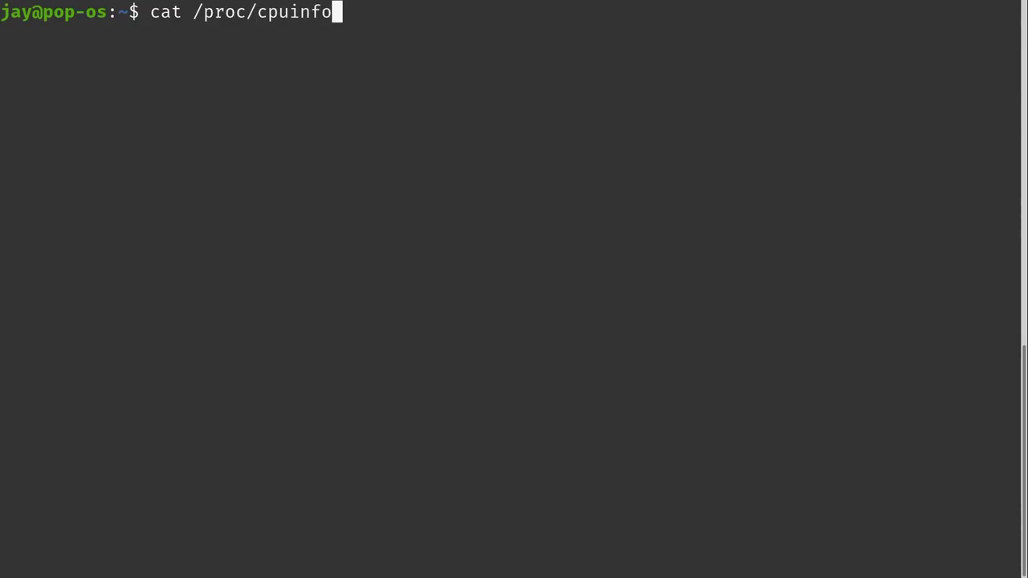
key("Return")
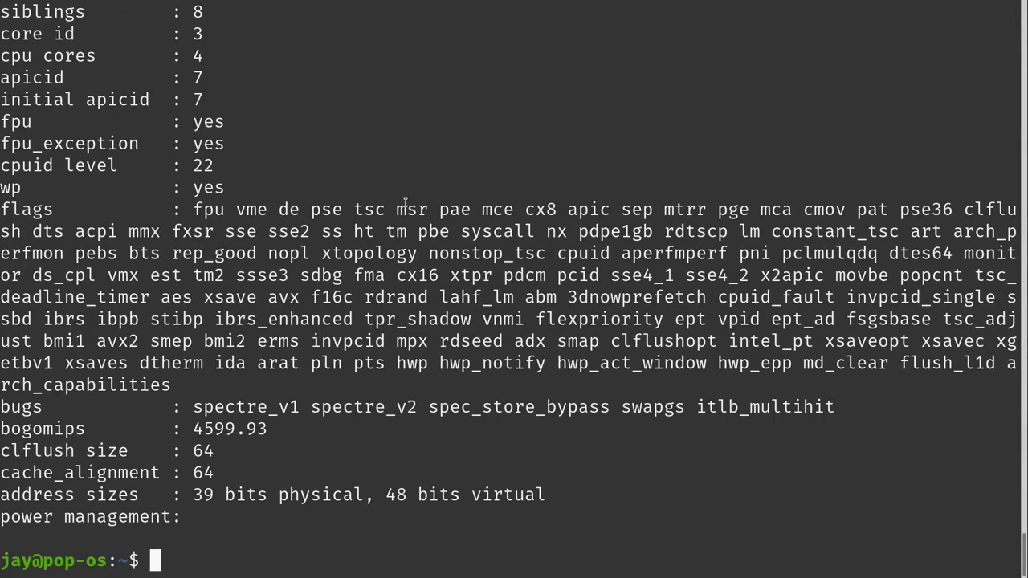
- Highlight the 1.80GHz clock speed, cpu cores 4 and siblings 8 in the output
scroll(403, 208, "up", 5)
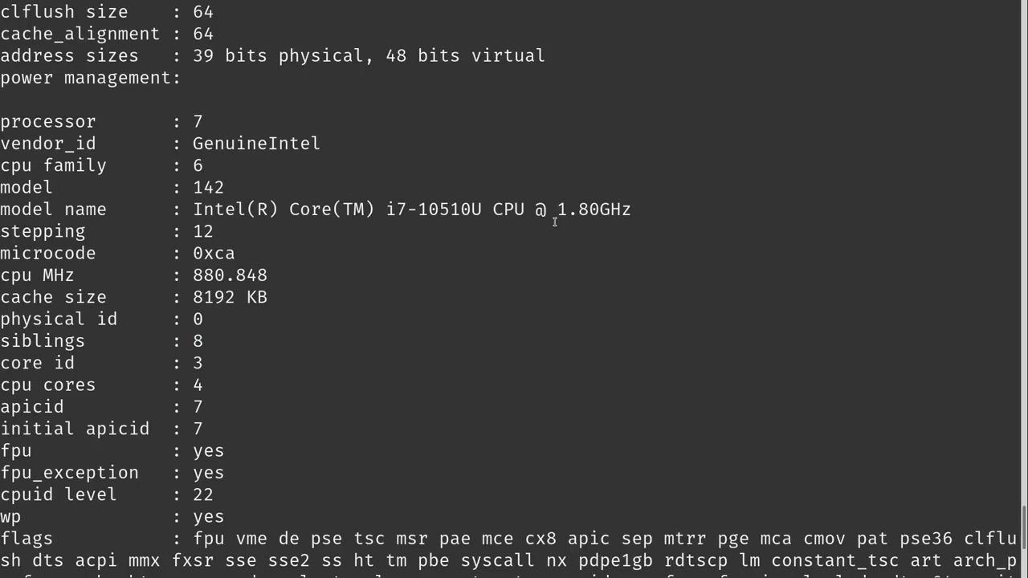
left_click_drag(558, 211, 595, 209)
left_click_drag(193, 386, 208, 385)
left_click_drag(195, 341, 207, 345)
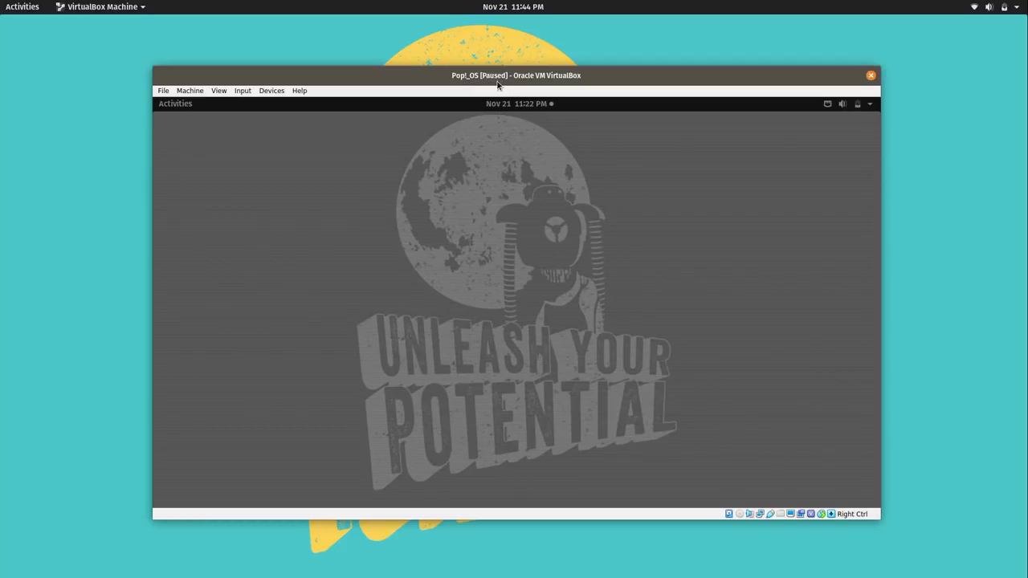
- Uncheck Pause in the Machine menu to resume the Pop!_OS virtual machine
left_click(194, 92)
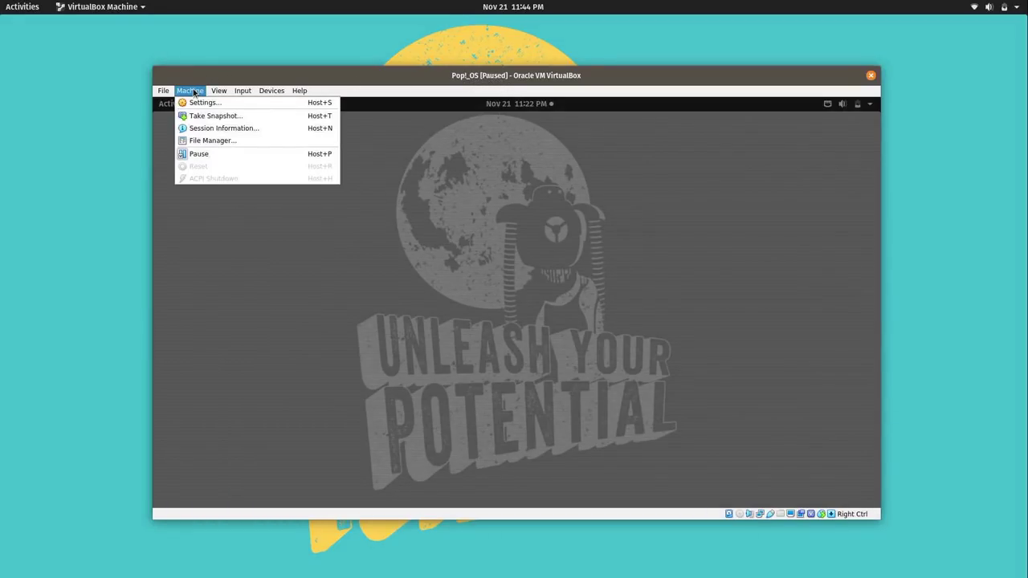
left_click(201, 155)
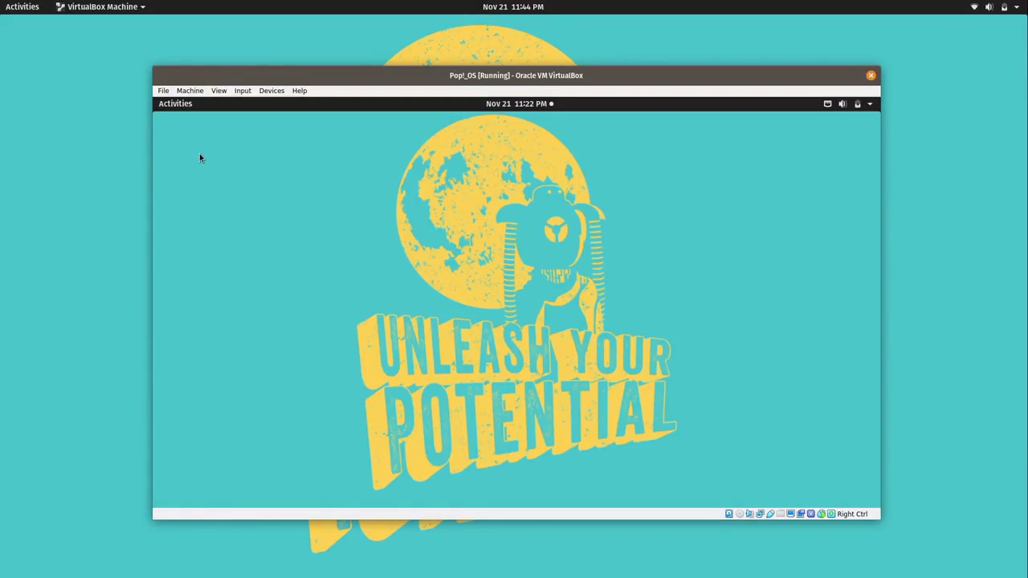
- Launch Settings in the guest via the 'sett' search and open the Details › About page
left_click(184, 108)
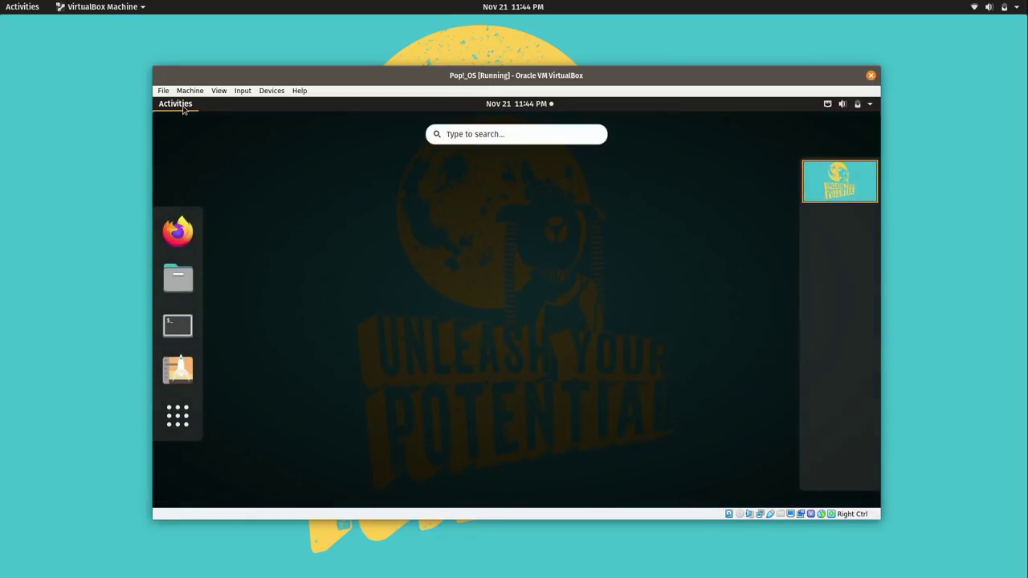
type("sett")
left_click(482, 184)
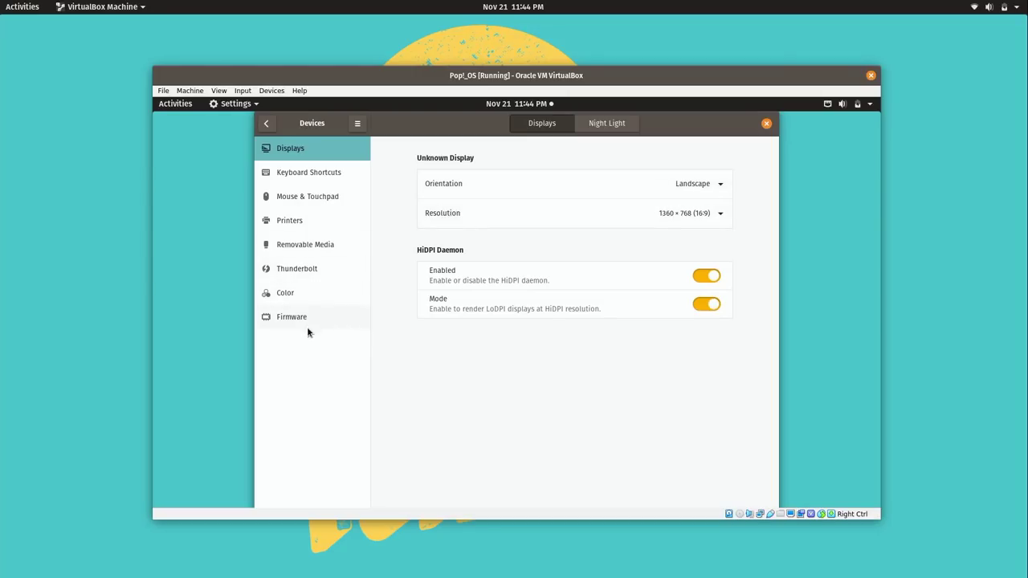
left_click(268, 124)
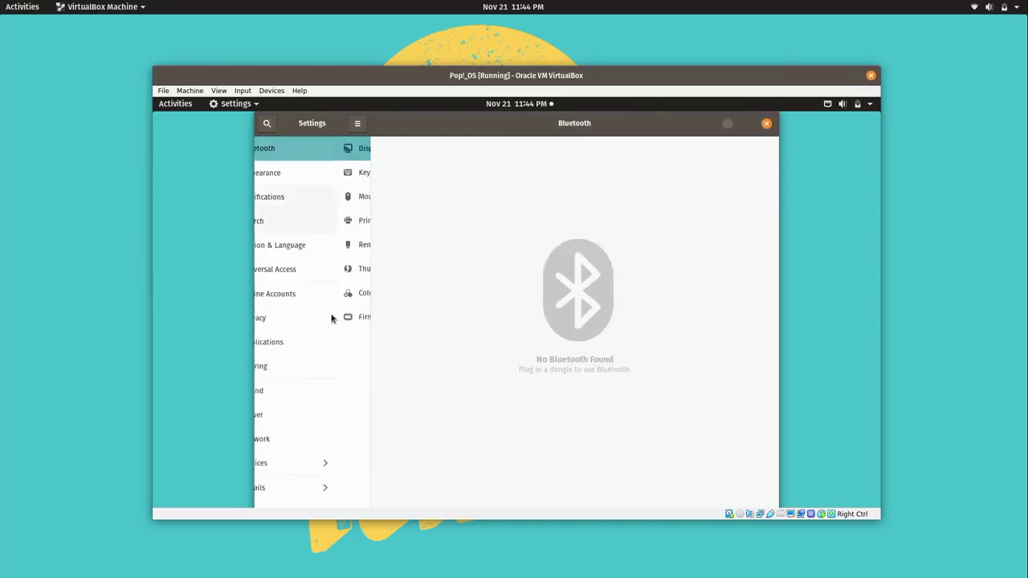
left_click(311, 492)
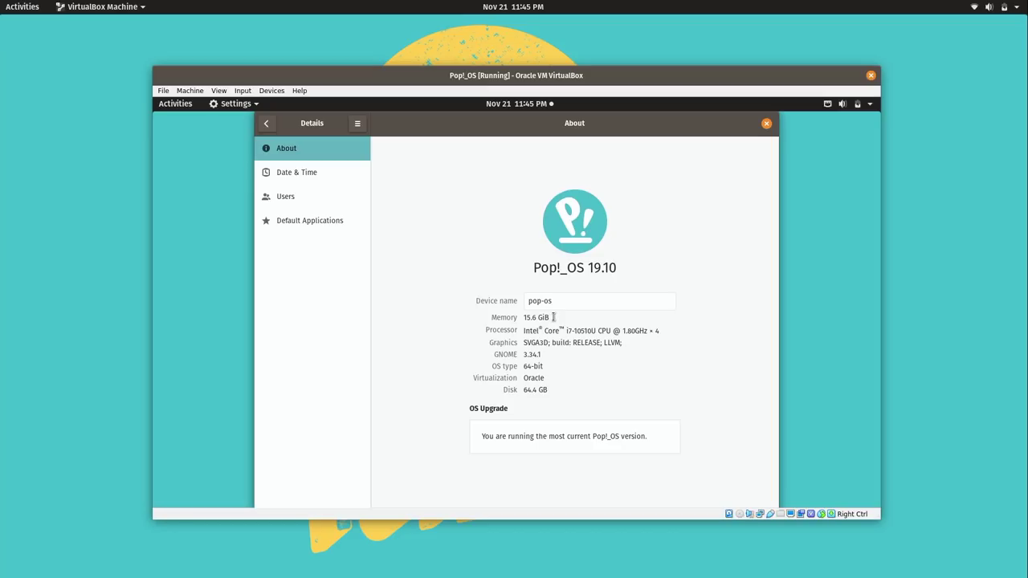
- Launch System Monitor in the guest via 'syst' and show its Resources graphs
left_click(171, 103)
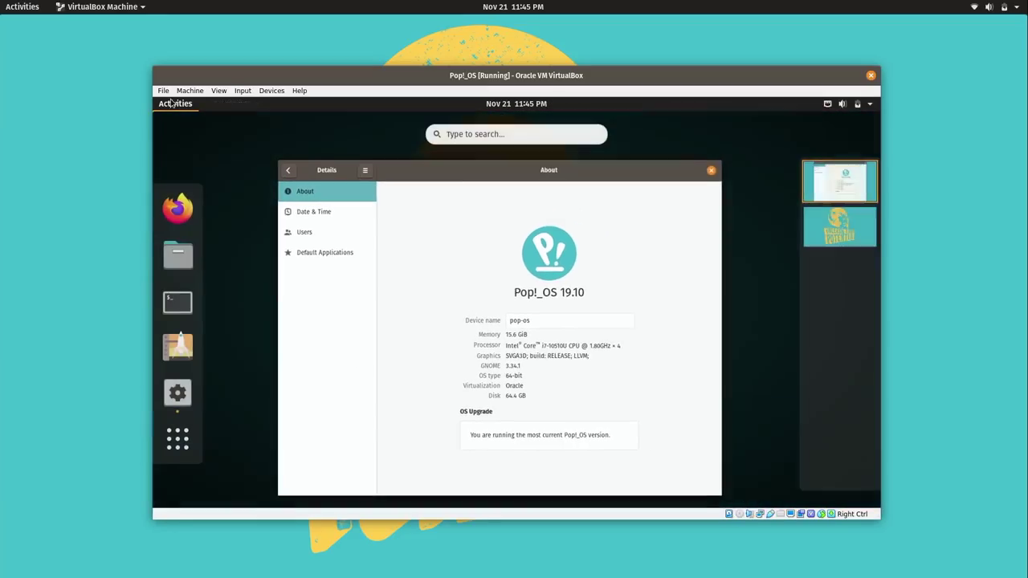
type("syst")
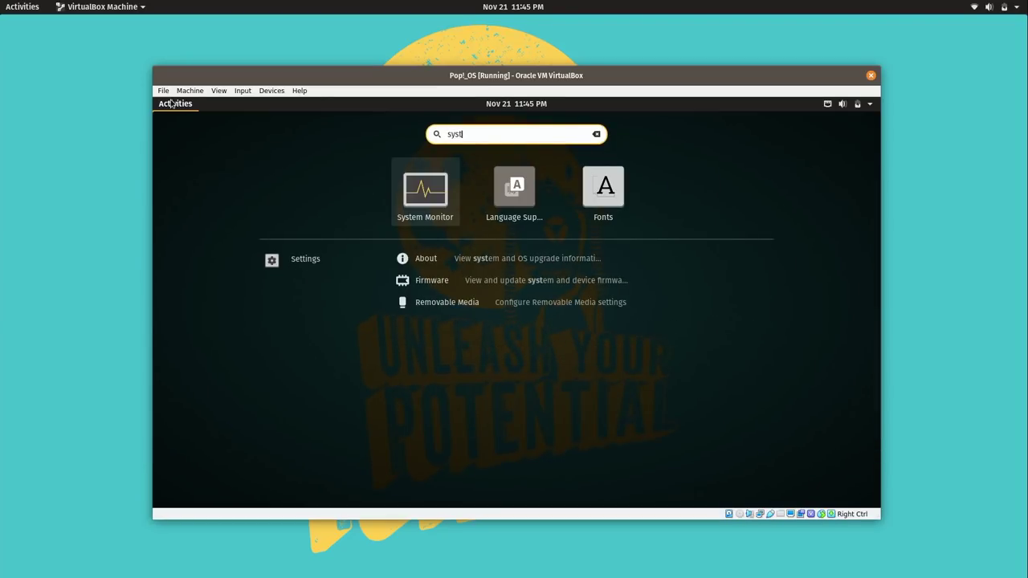
left_click(410, 193)
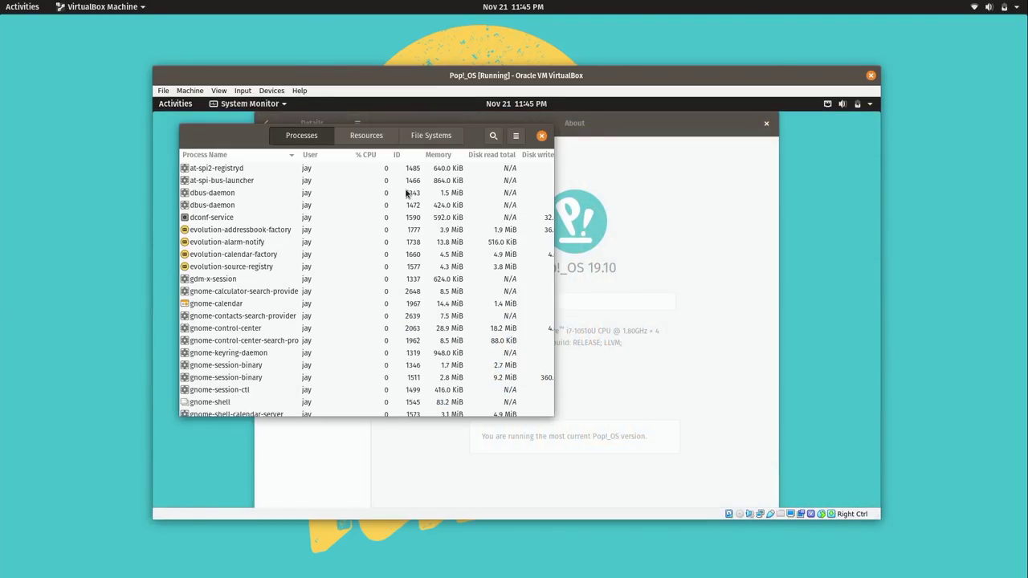
left_click(379, 138)
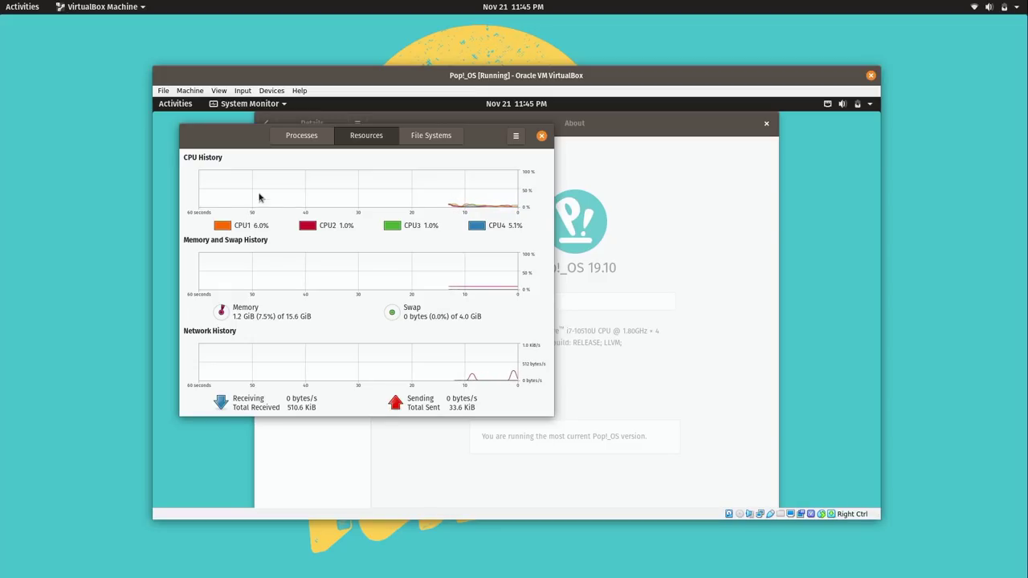
- Position the System Monitor window over the About page
left_click_drag(233, 138, 406, 198)
left_click_drag(284, 193, 460, 168)
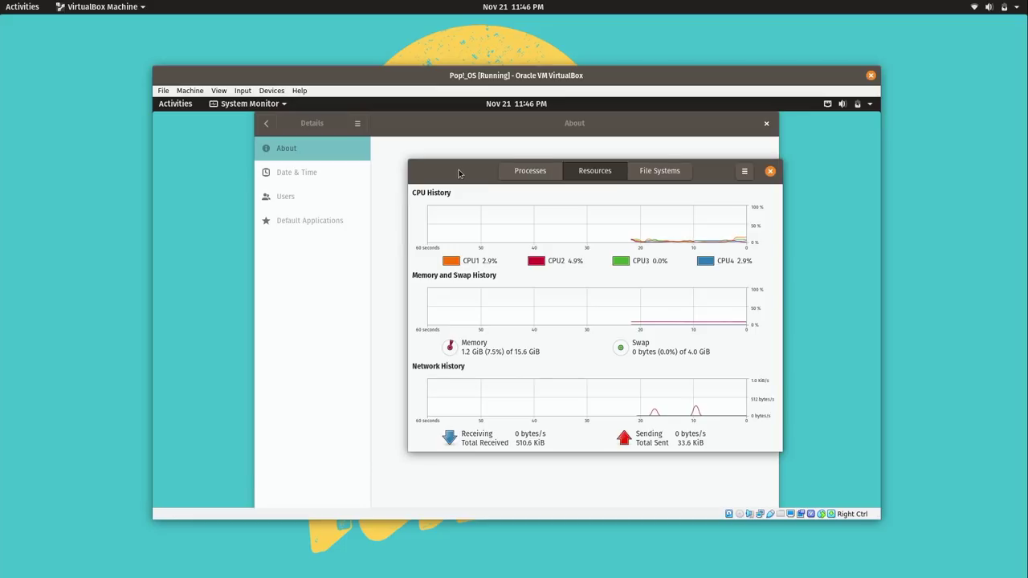
left_click_drag(460, 169, 457, 200)
- Open the guest's Files home folder, reposition its window, and launch Firefox from the dock
left_click(162, 106)
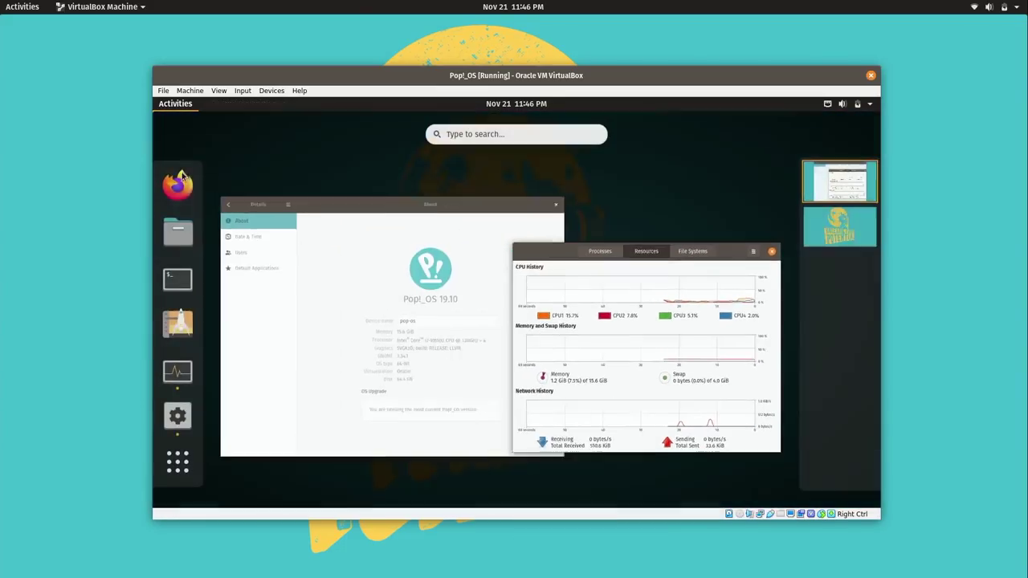
left_click(176, 230)
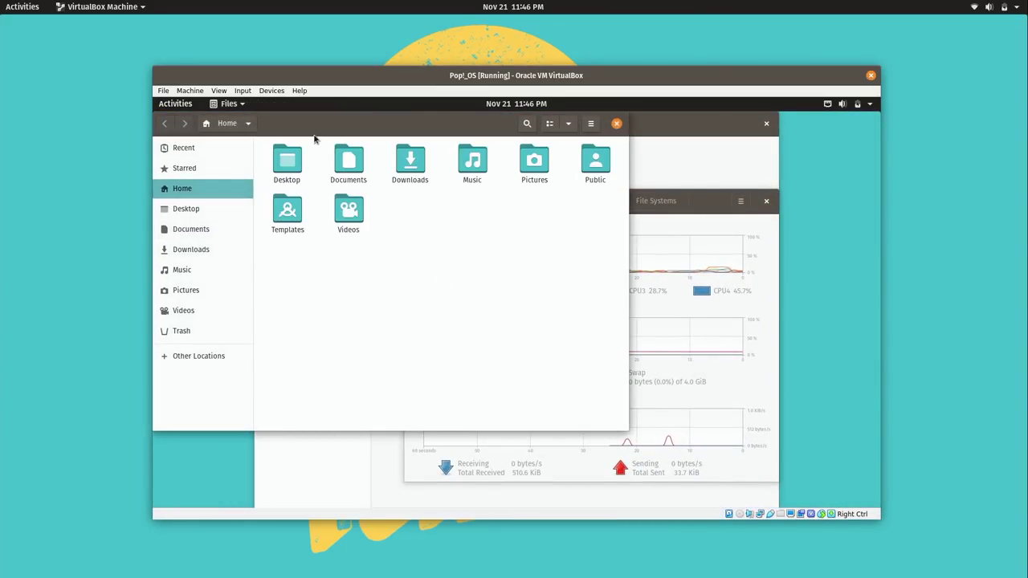
left_click_drag(319, 125, 399, 164)
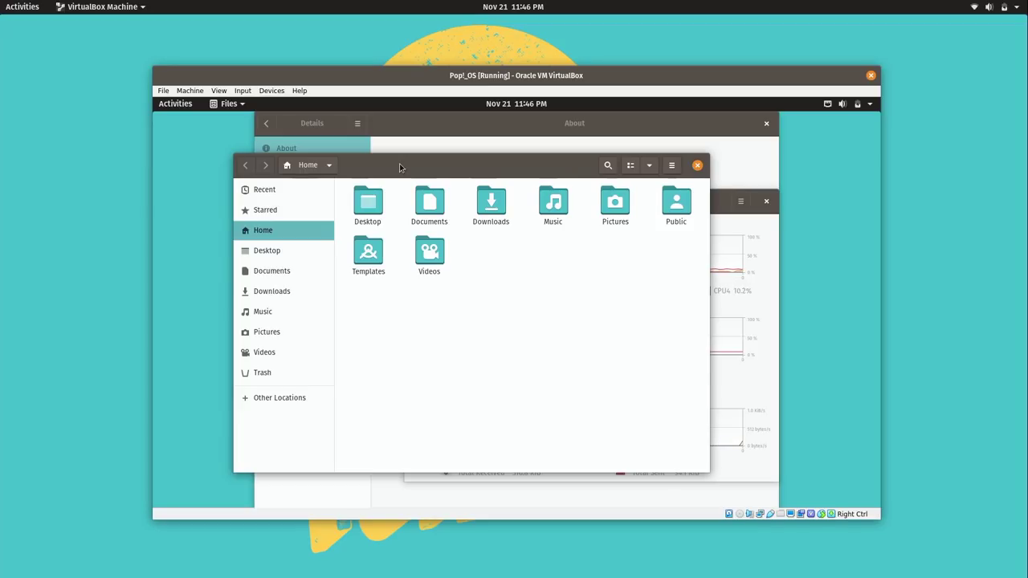
left_click_drag(400, 163, 433, 164)
left_click(161, 114)
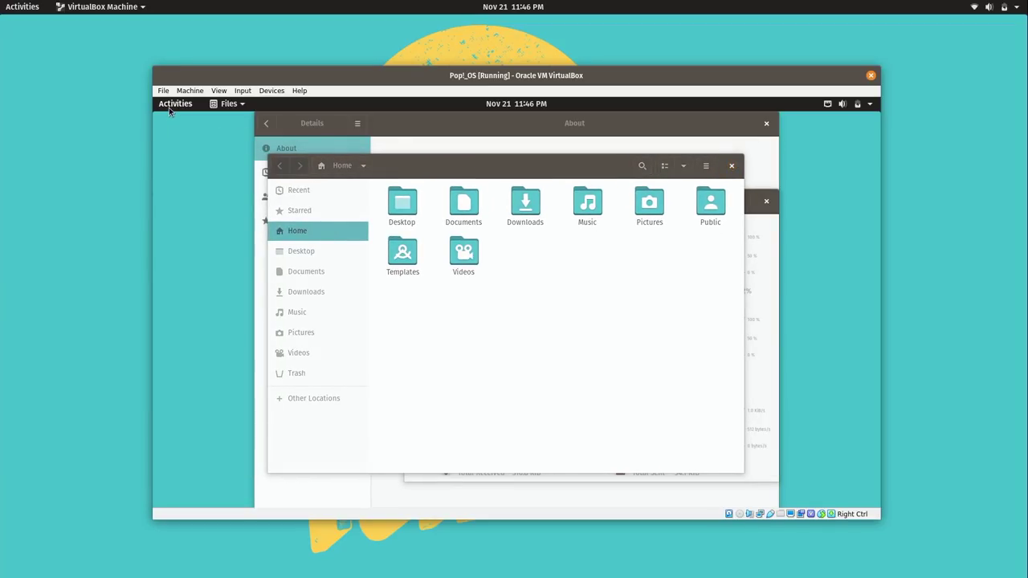
left_click(170, 110)
- Launch Firefox in the guest and let it load the Join Firefox welcome page
left_click(167, 172)
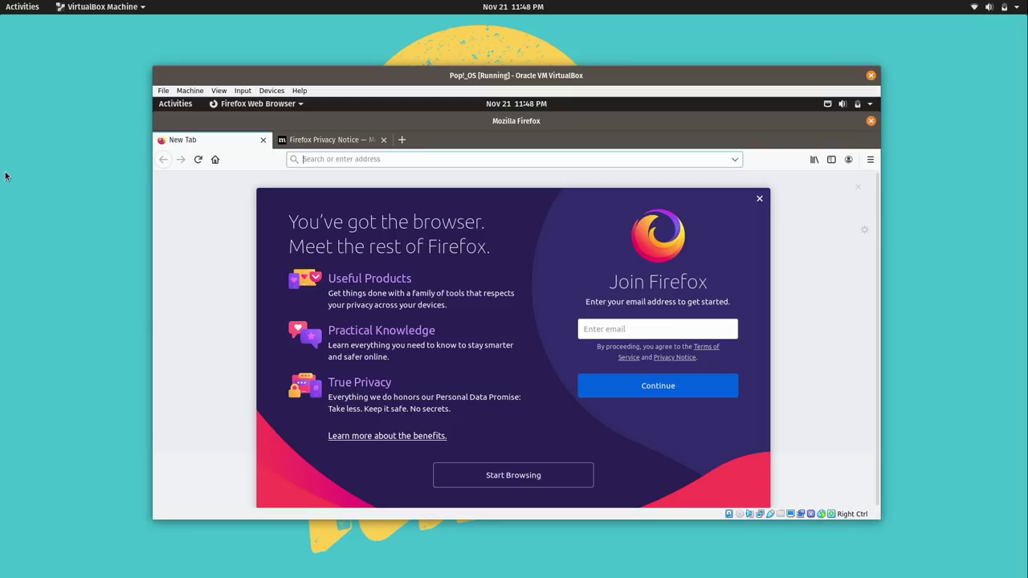
- Open a Files window on the host, then show the full installed-applications grid
left_click(22, 6)
left_click(32, 224)
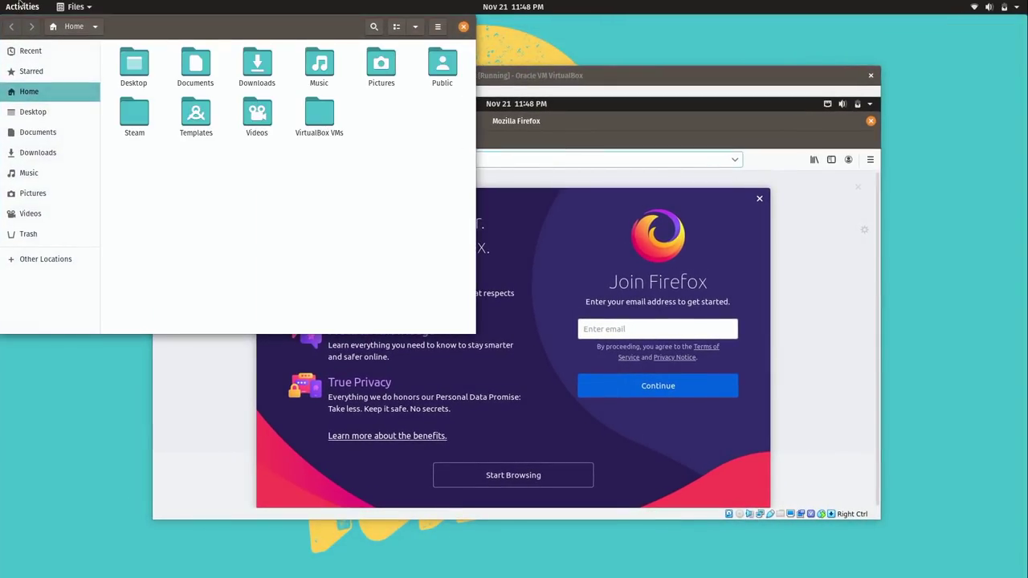
left_click(22, 6)
left_click(24, 452)
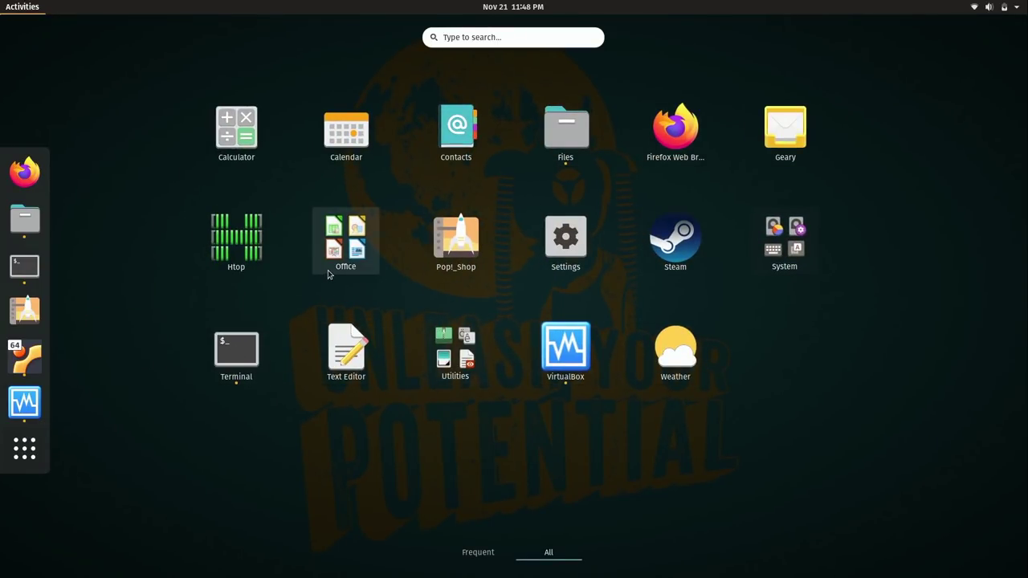
- Launch LibreOffice Writer from the Office app group and move Firefox aside to reveal it
left_click(343, 245)
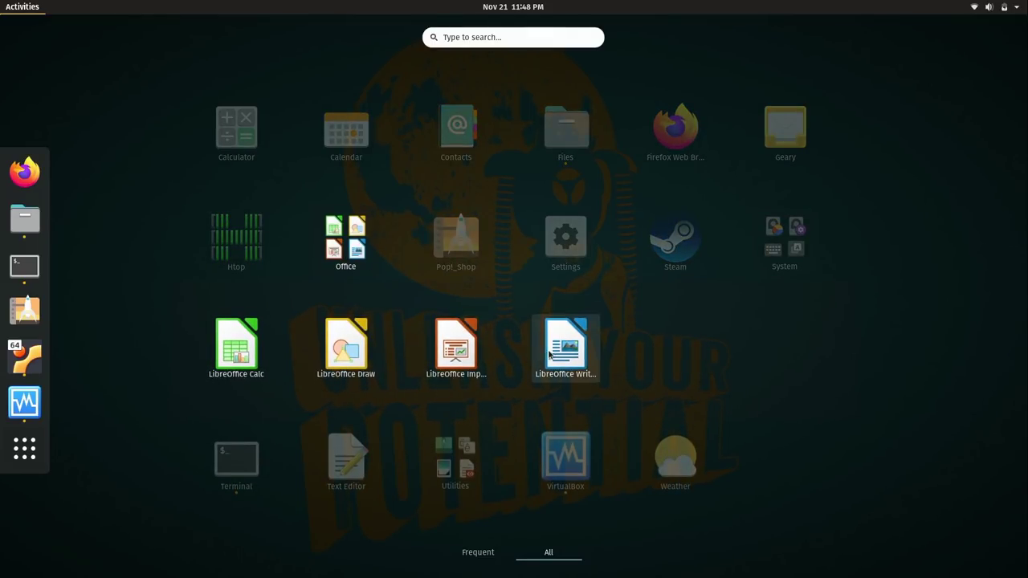
left_click(558, 347)
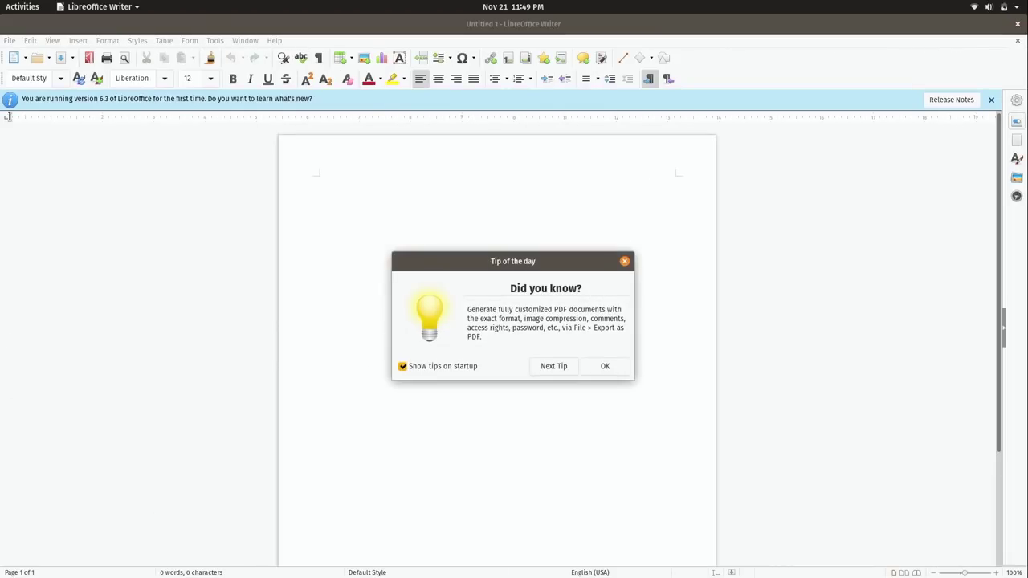
left_click(41, 7)
key("Escape")
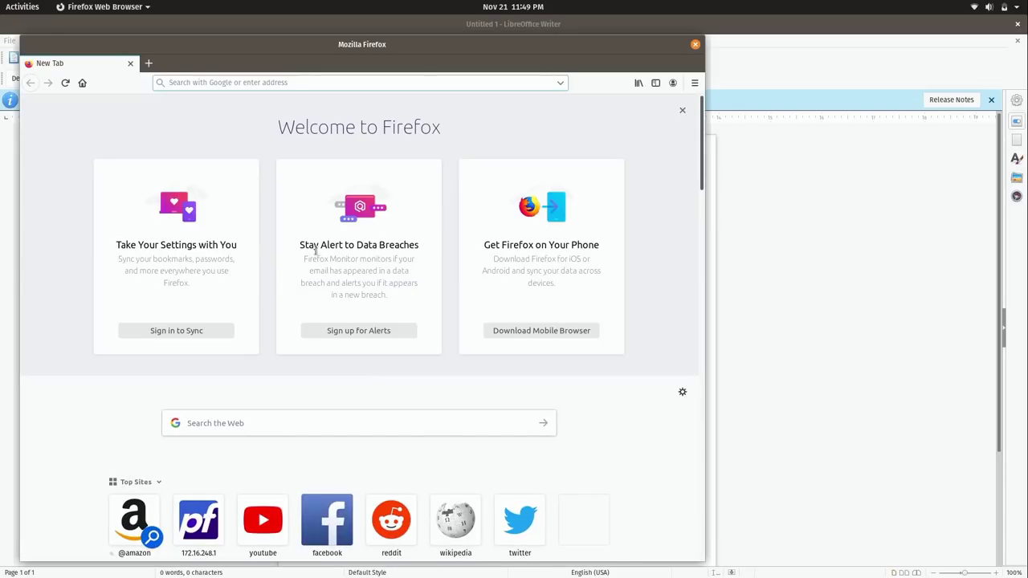
left_click_drag(683, 47, 601, 460)
- Toggle the app grid between Frequent and All views, then bring Writer's window forward
left_click(562, 303)
mouse_move(1, 2)
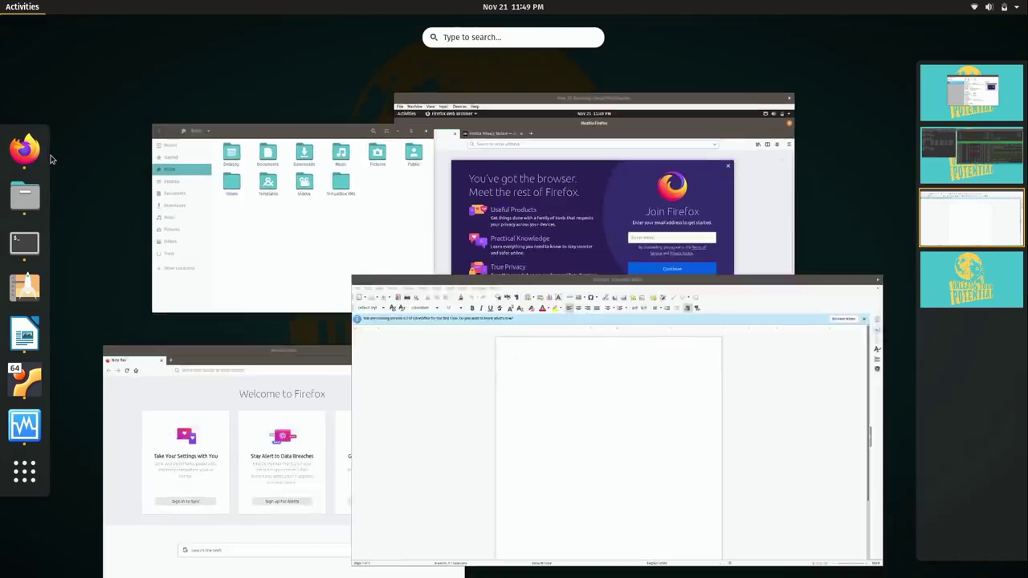
left_click(9, 477)
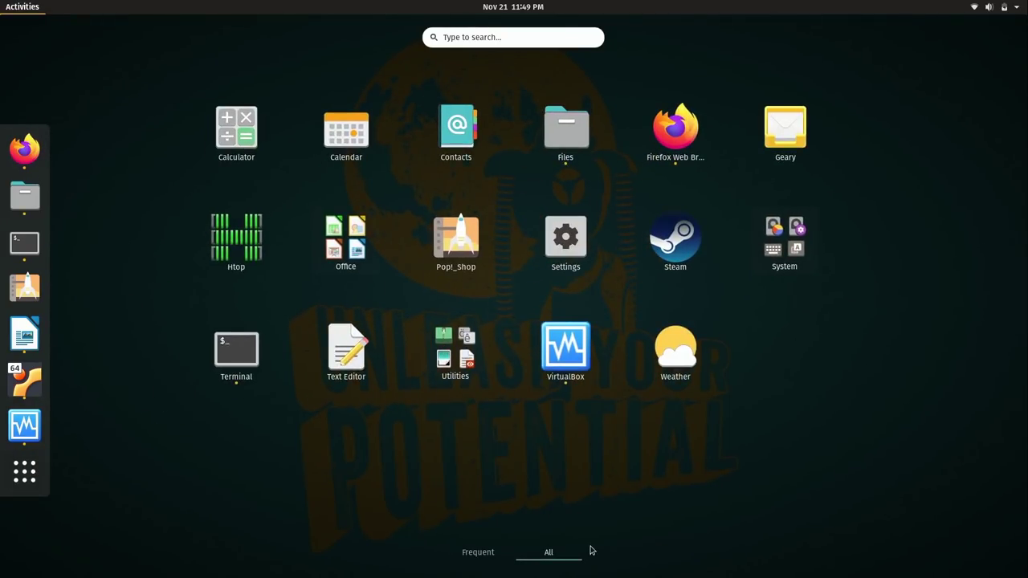
left_click(479, 552)
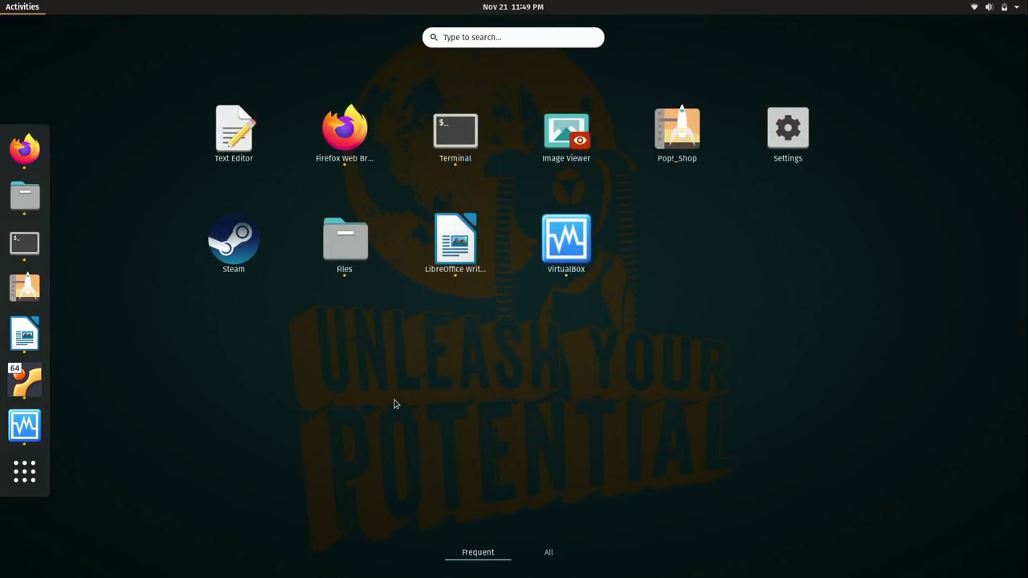
left_click(548, 552)
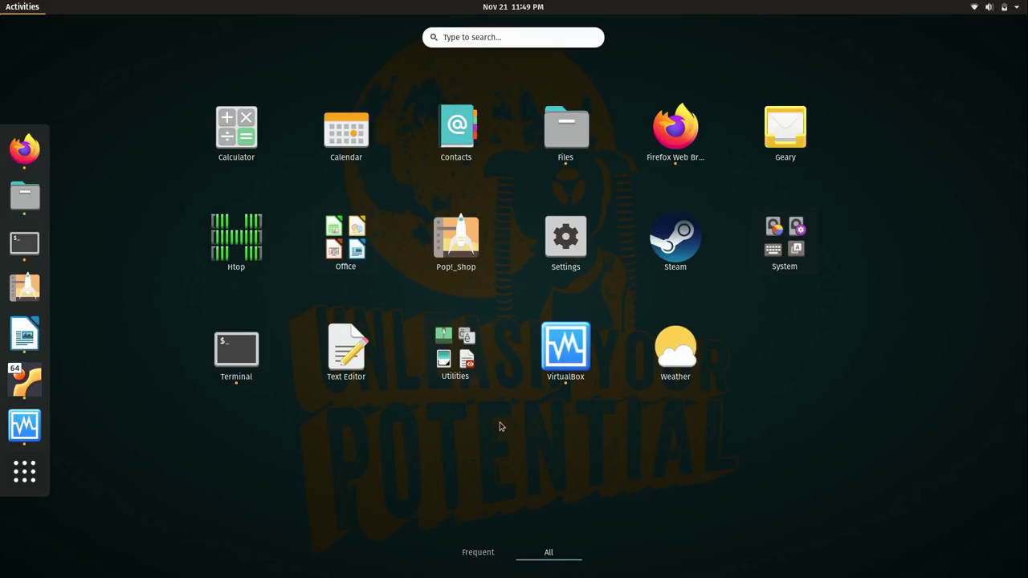
left_click(499, 427)
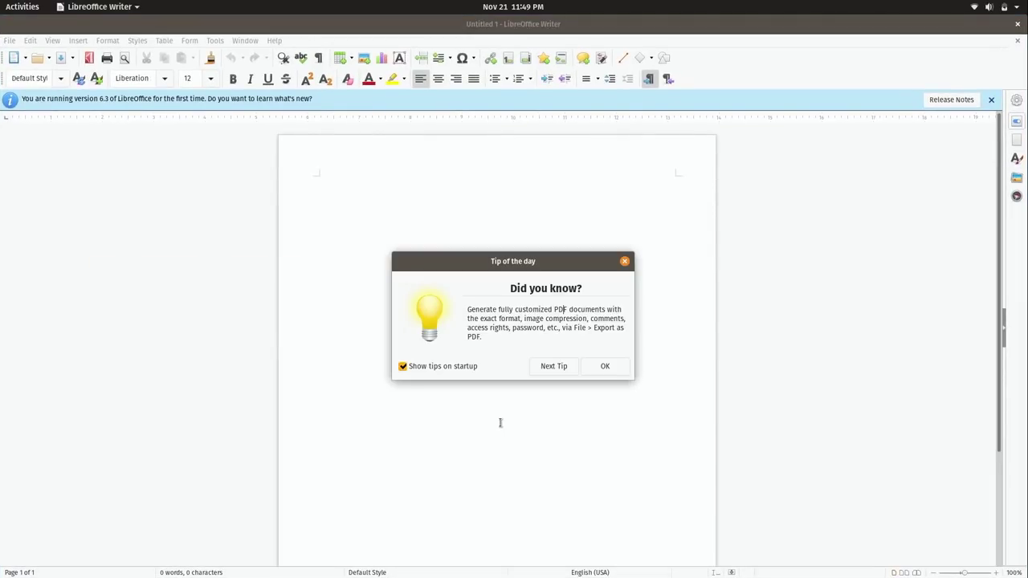
- Dismiss Writer's tip, close the host Firefox window, and power off the Pop!_OS guest
left_click(617, 369)
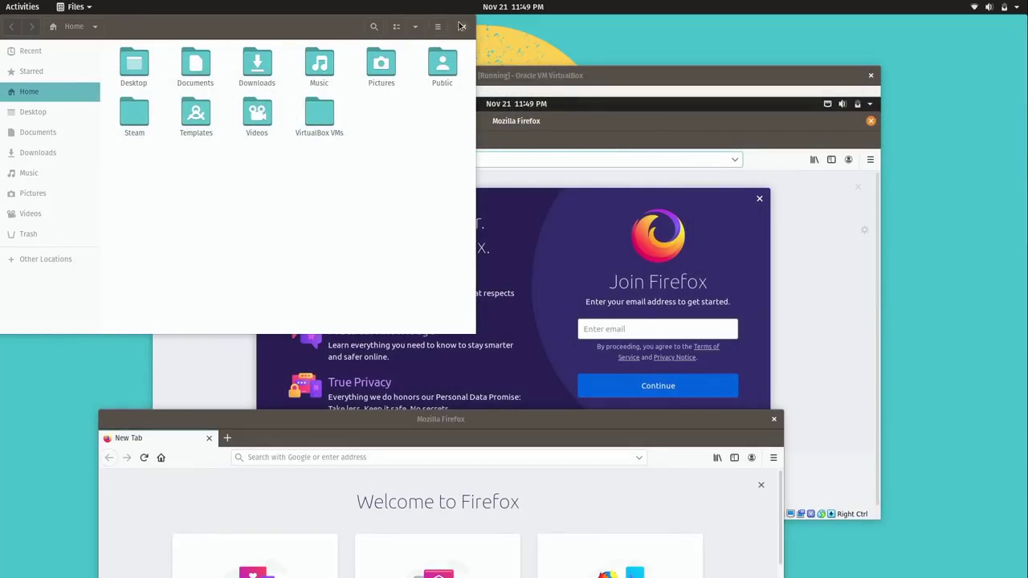
left_click(771, 419)
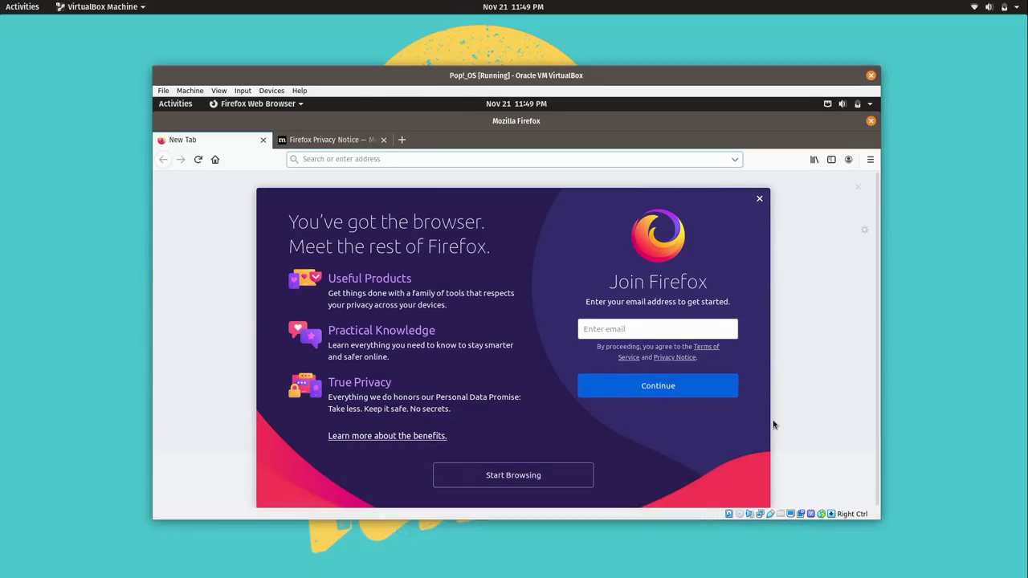
left_click(867, 105)
left_click(846, 249)
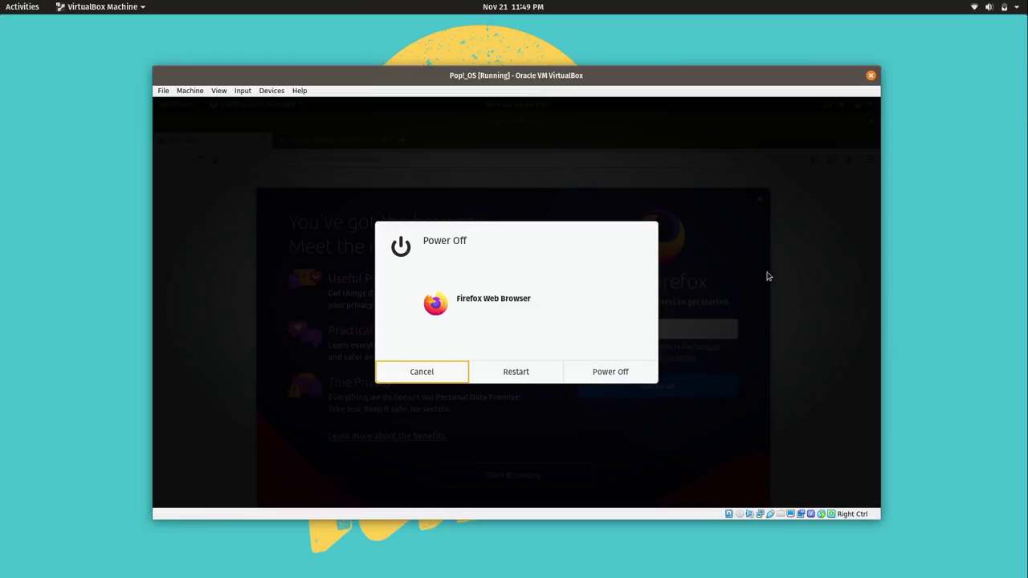
left_click(611, 372)
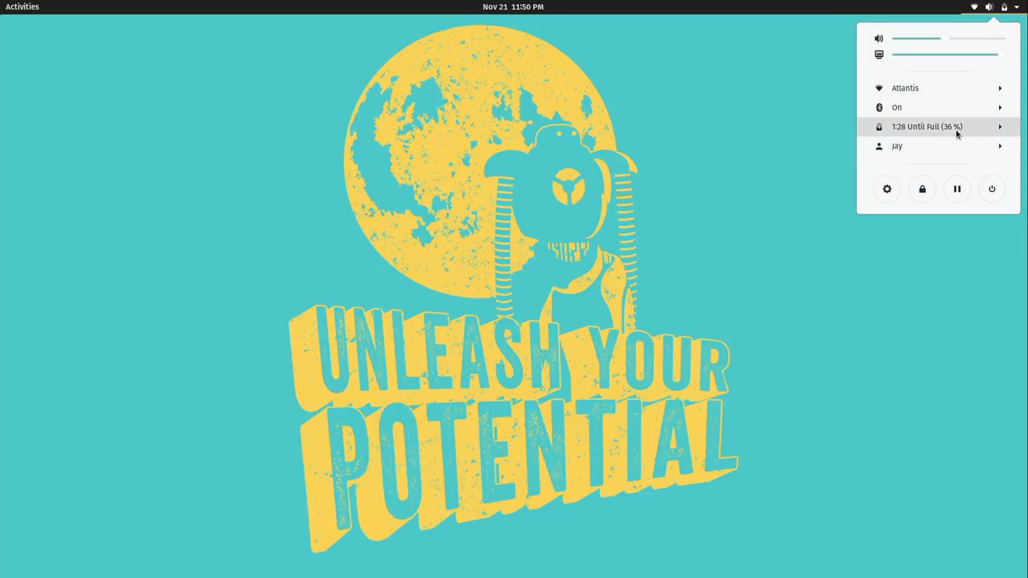
- Expand the battery row in the system menu to view the power modes, then dismiss the menu
left_click(957, 131)
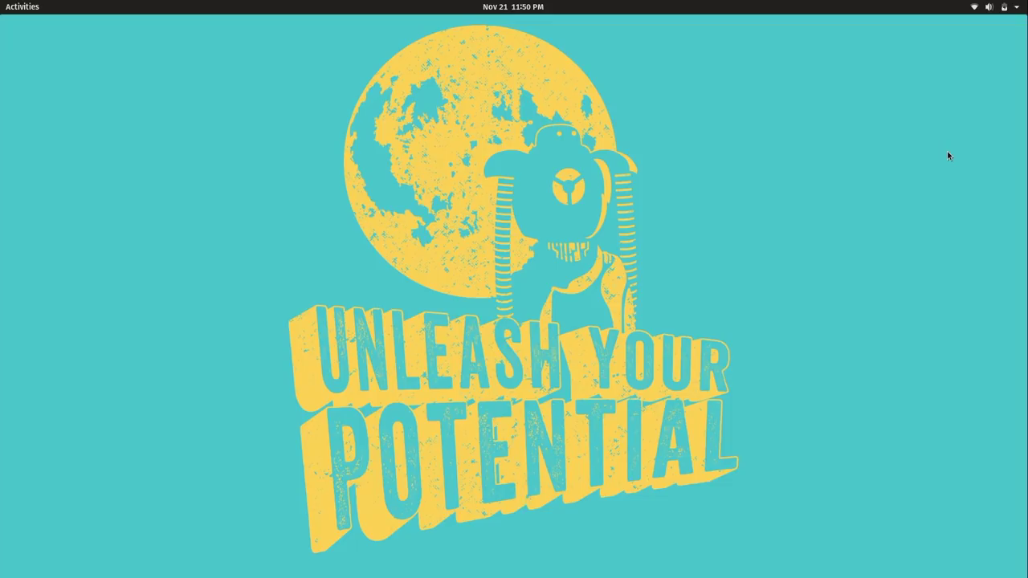
- Launch Files and Firefox from the Activities dash
left_click(21, 7)
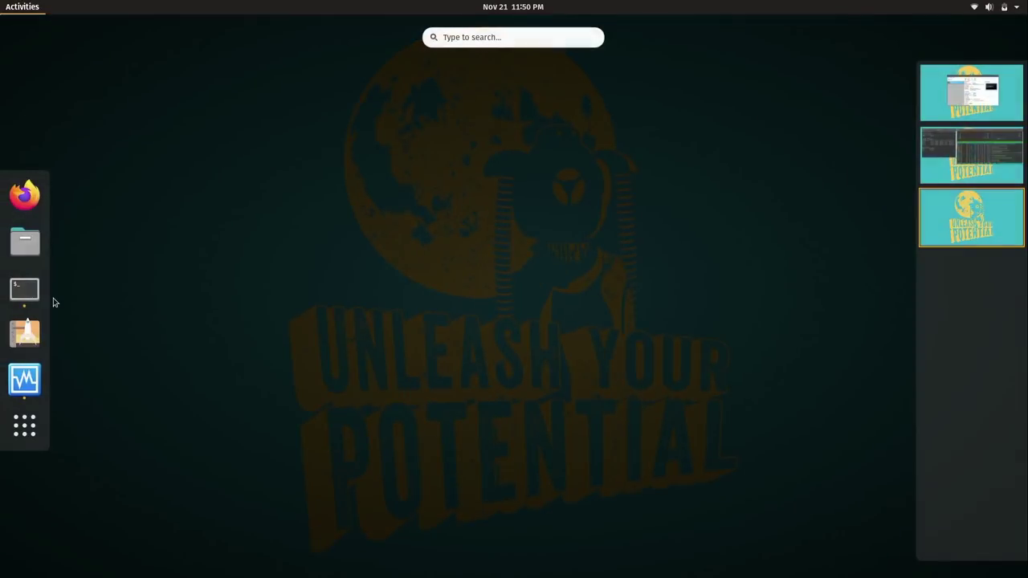
left_click(25, 238)
left_click(22, 6)
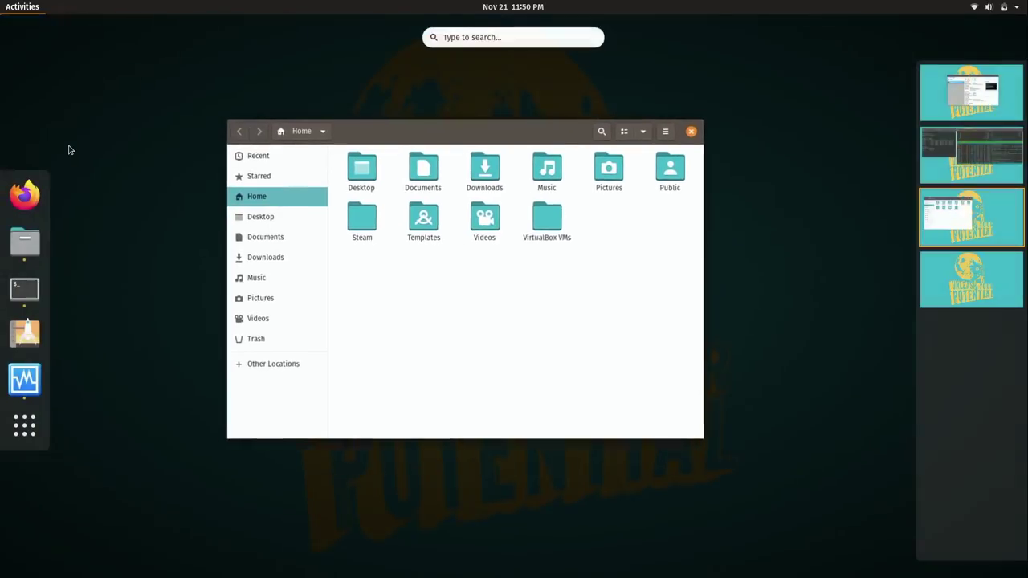
left_click(23, 195)
- Launch Text Editor, then LibreOffice Writer from the Office folder in the application grid
left_click(22, 6)
left_click(24, 426)
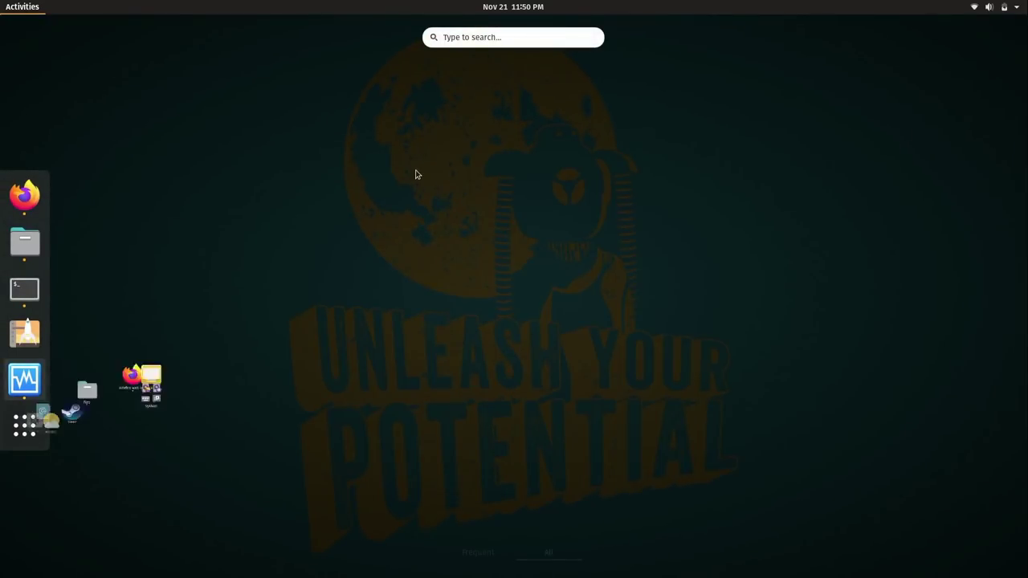
left_click(347, 349)
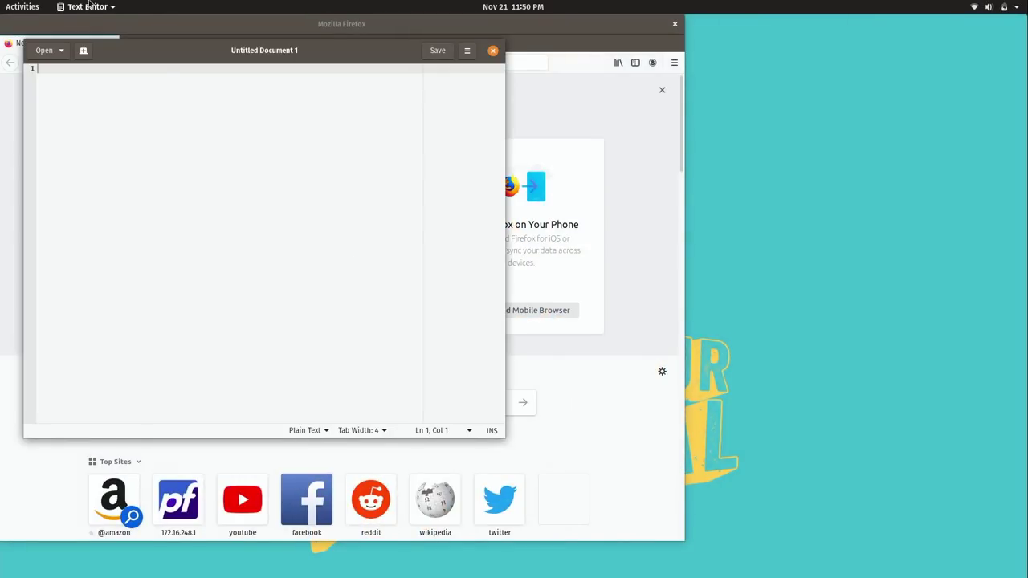
mouse_move(4, 3)
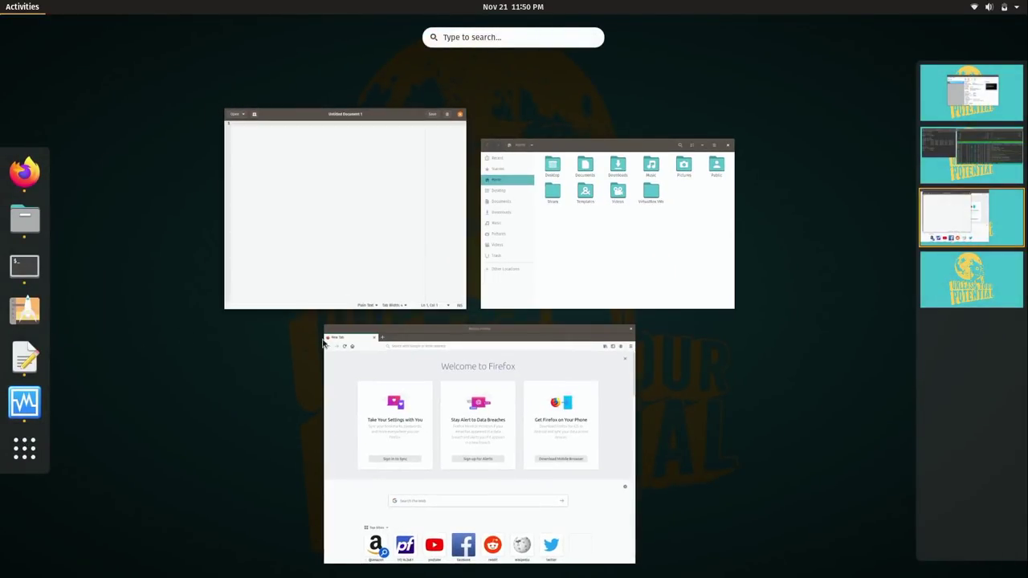
left_click(41, 441)
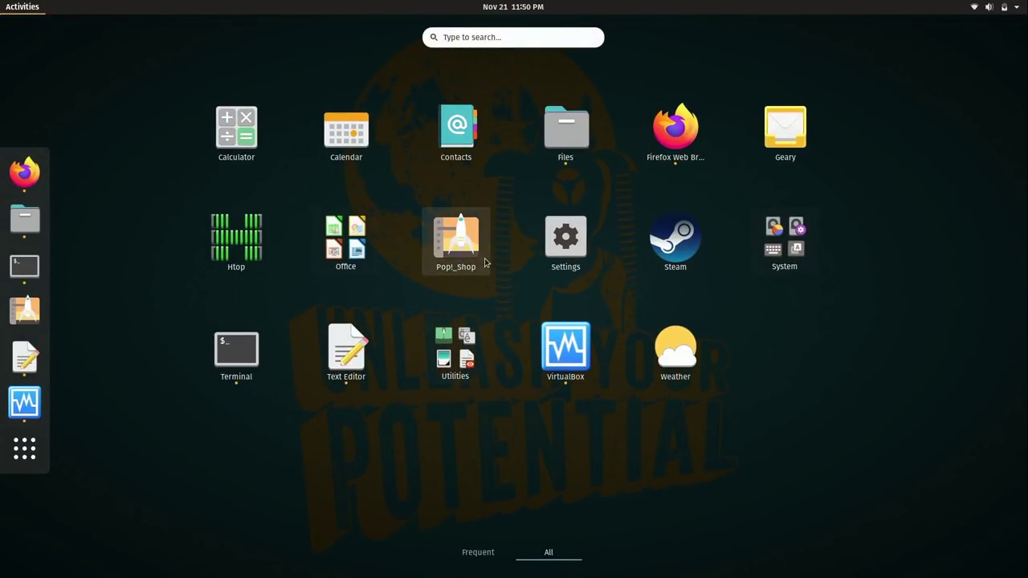
left_click(354, 245)
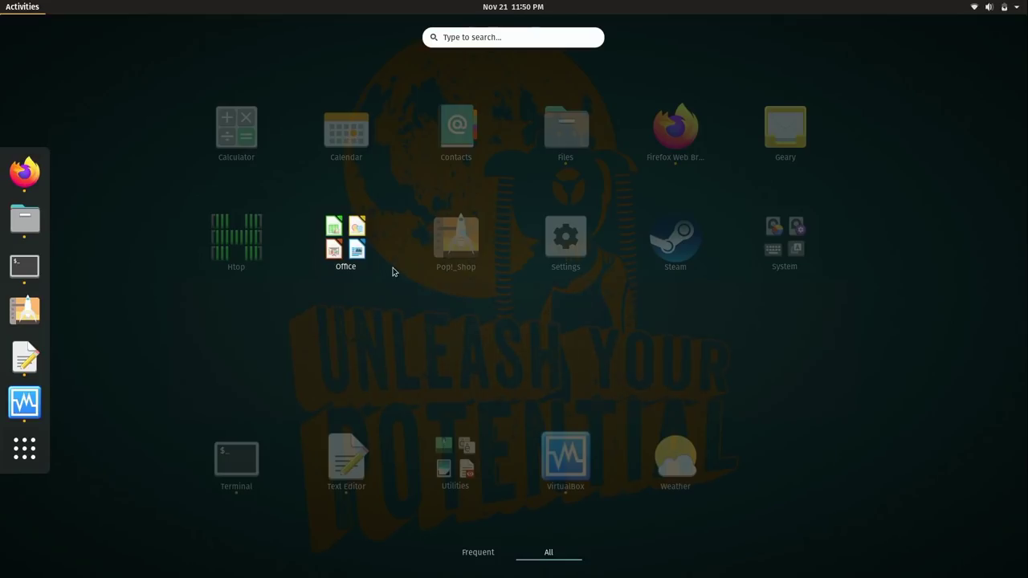
left_click(565, 352)
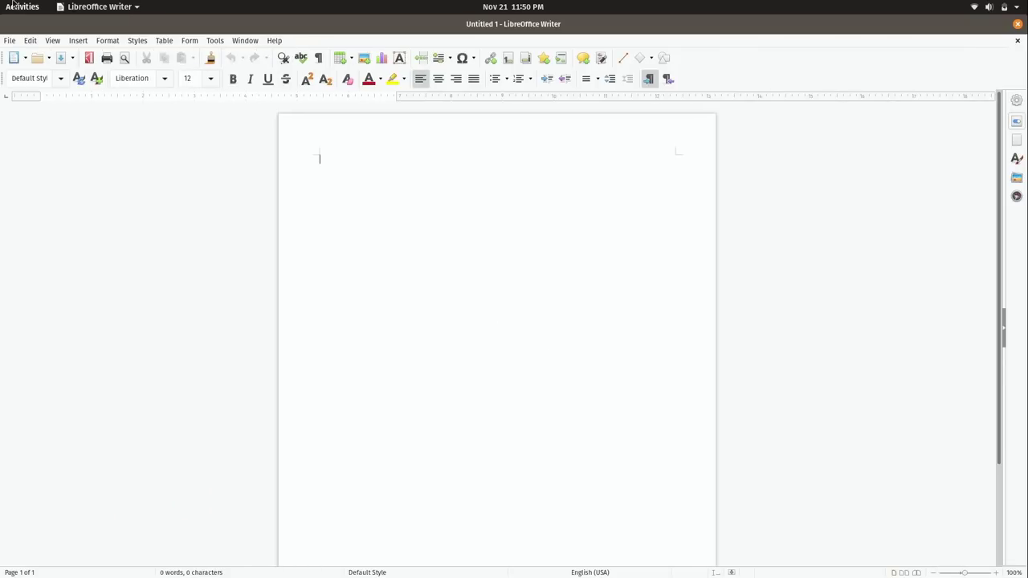
- Bring Firefox forward, launch Pop!_Shop, and show the full application grid
left_click(12, 5)
left_click(24, 149)
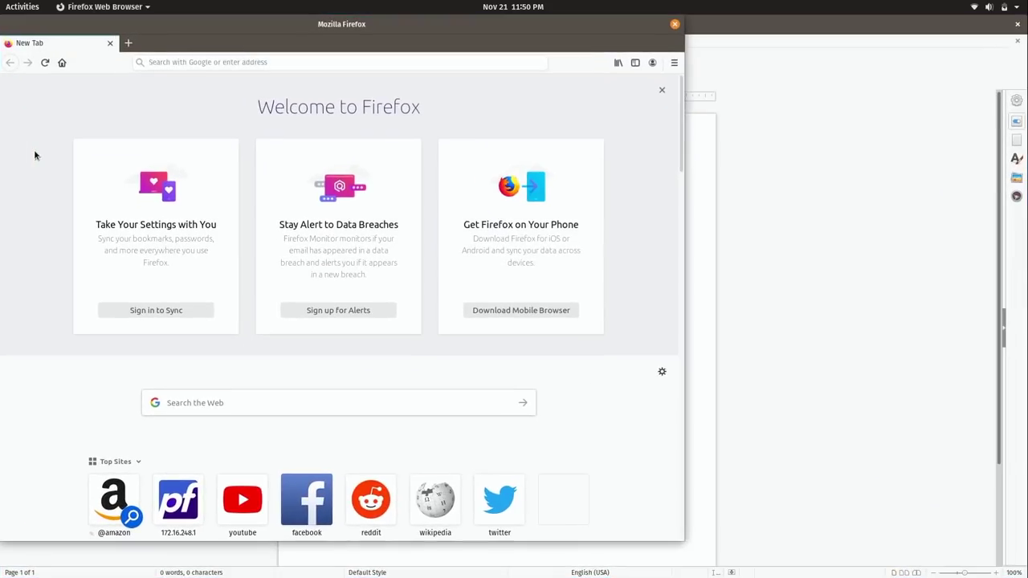
left_click(22, 7)
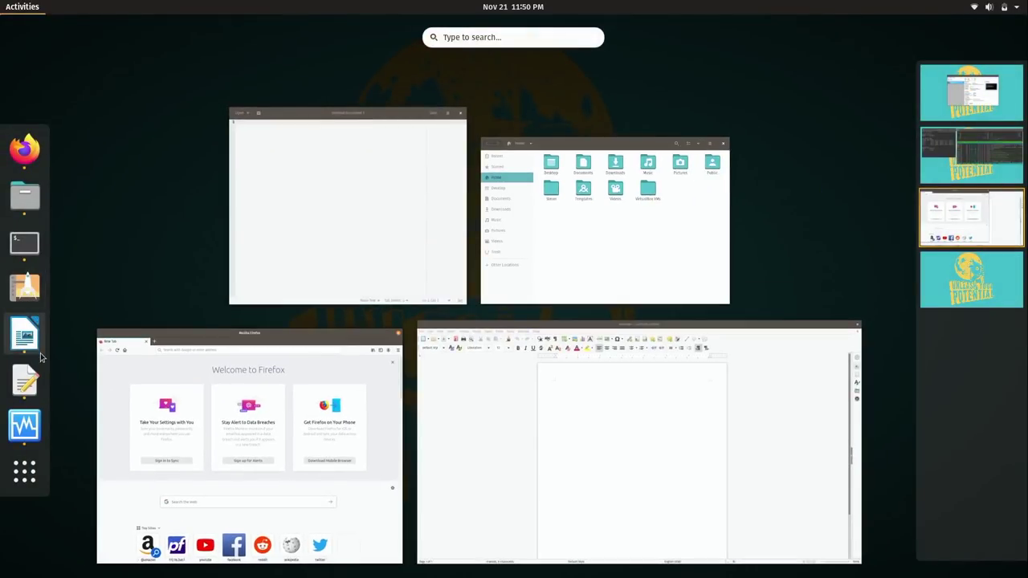
left_click(24, 287)
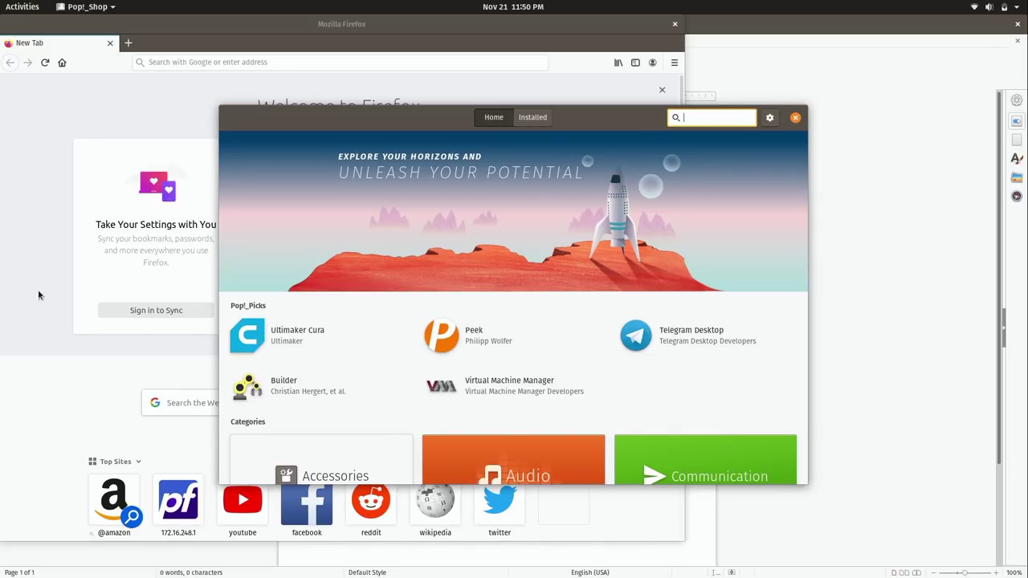
left_click(23, 6)
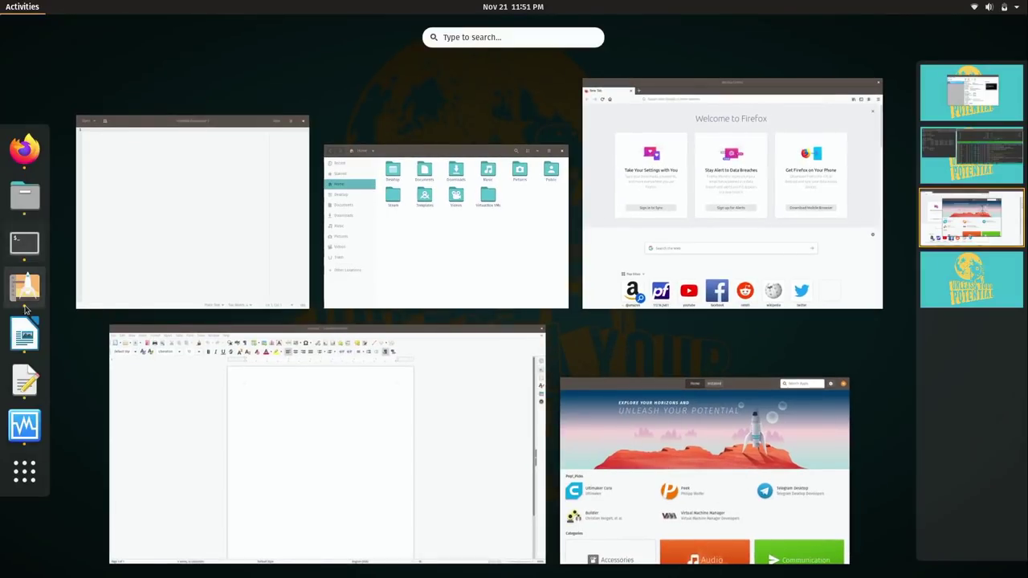
left_click(34, 477)
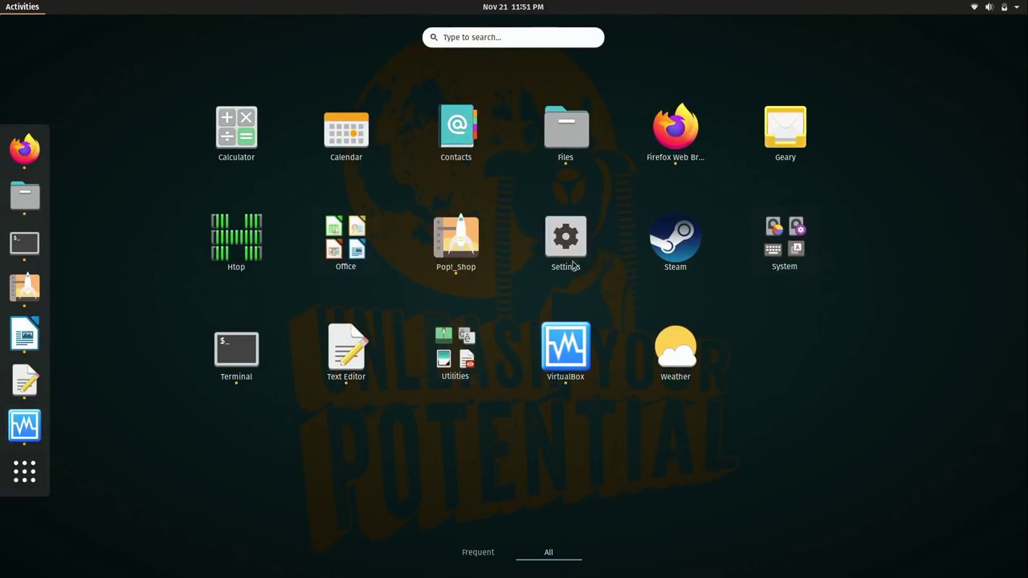
- Open Settings from the app grid to reach the About page showing Pop!_OS 19.10
left_click(567, 241)
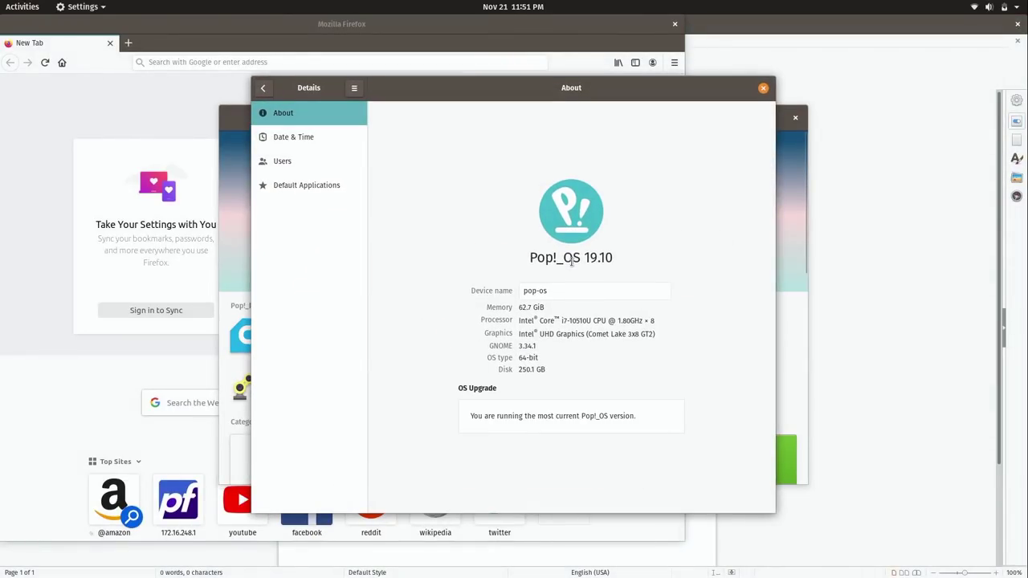